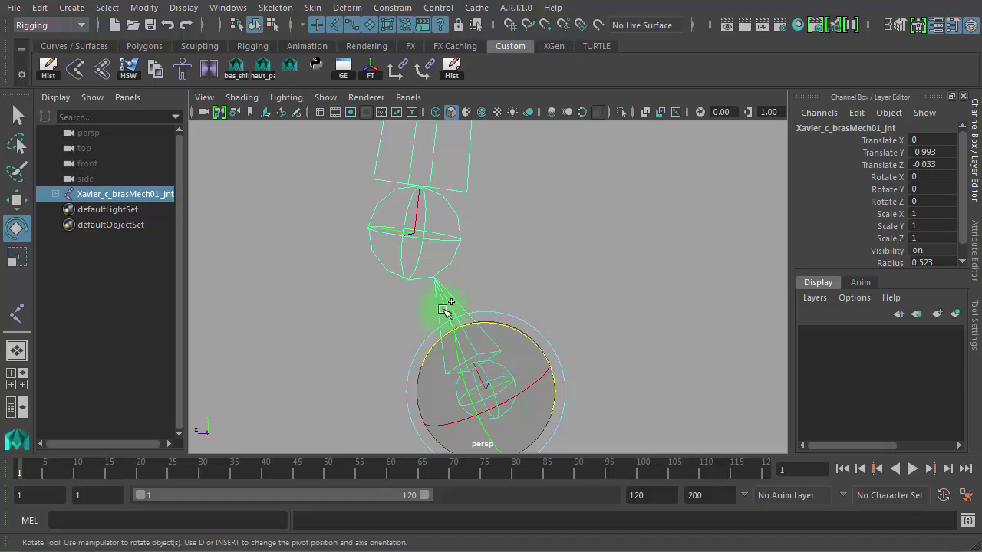
Step: Display the local rotation axes of the second arm joint, brasMech02
left_click(490, 229)
left_click(415, 232)
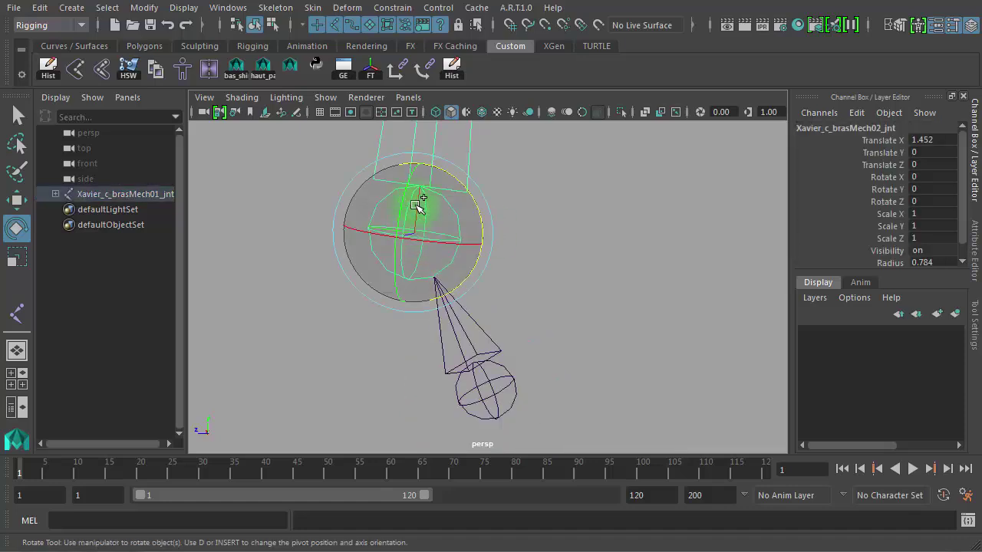
left_click_drag(597, 256, 600, 257, "alt")
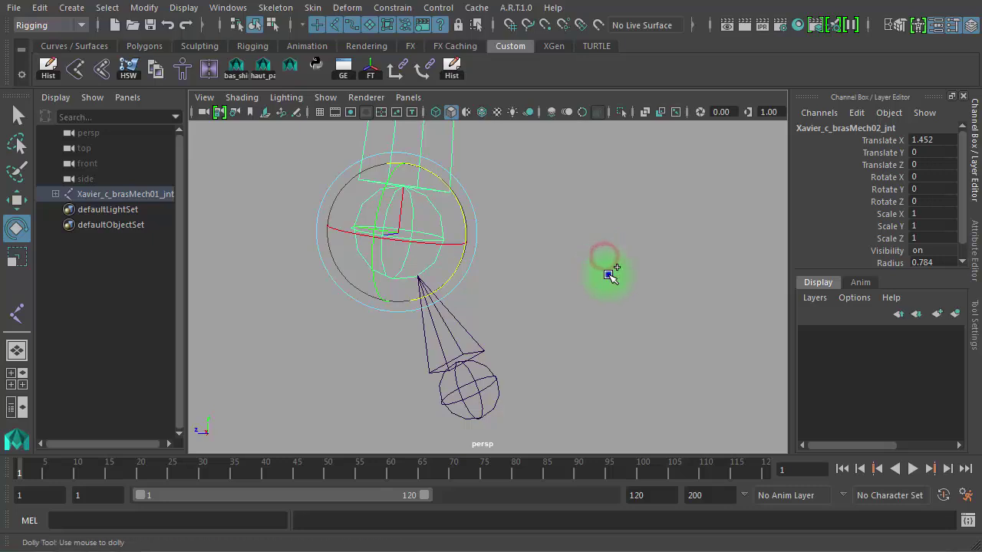
left_click(617, 253)
left_click(387, 236)
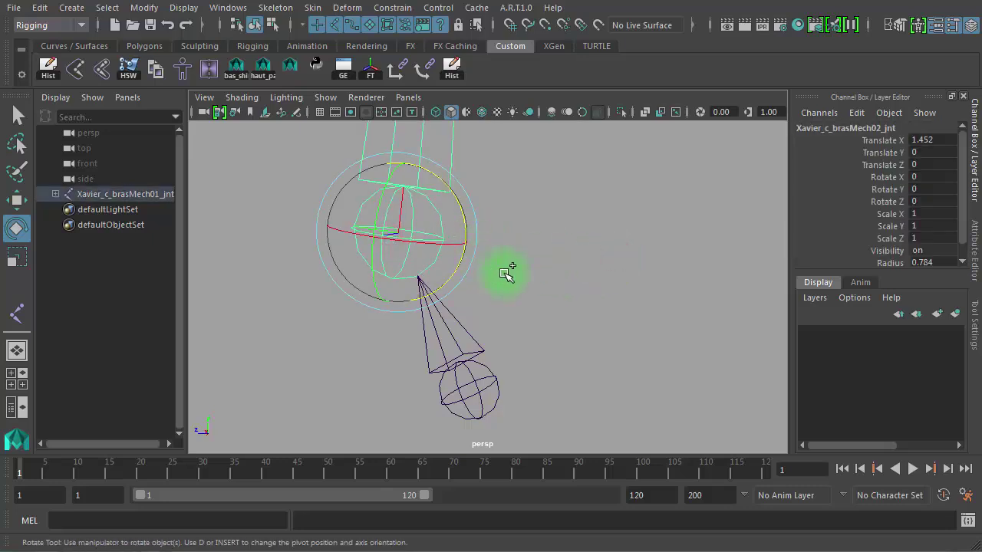
left_click(187, 8)
mouse_move(272, 186)
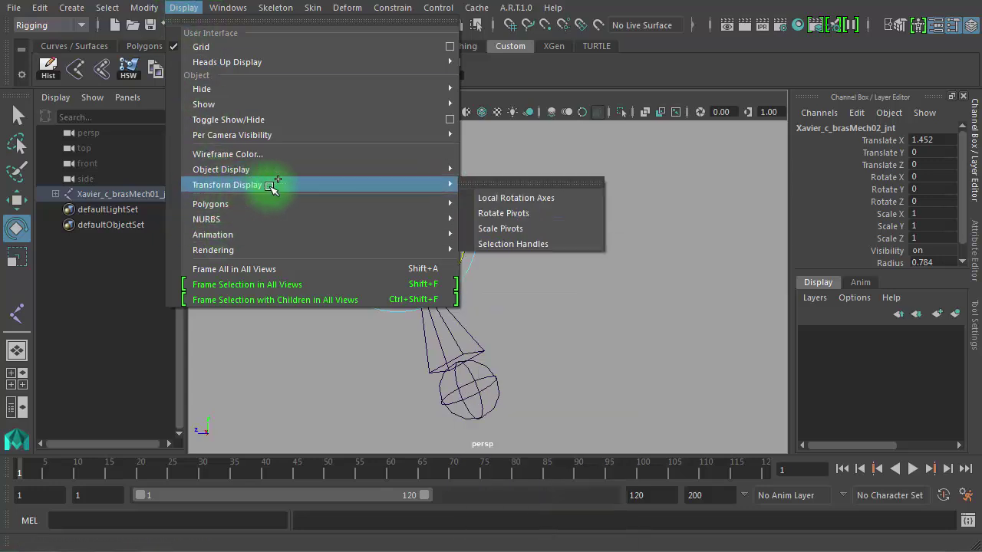
left_click(512, 199)
left_click(613, 287)
left_click_drag(489, 268, 533, 269, "alt")
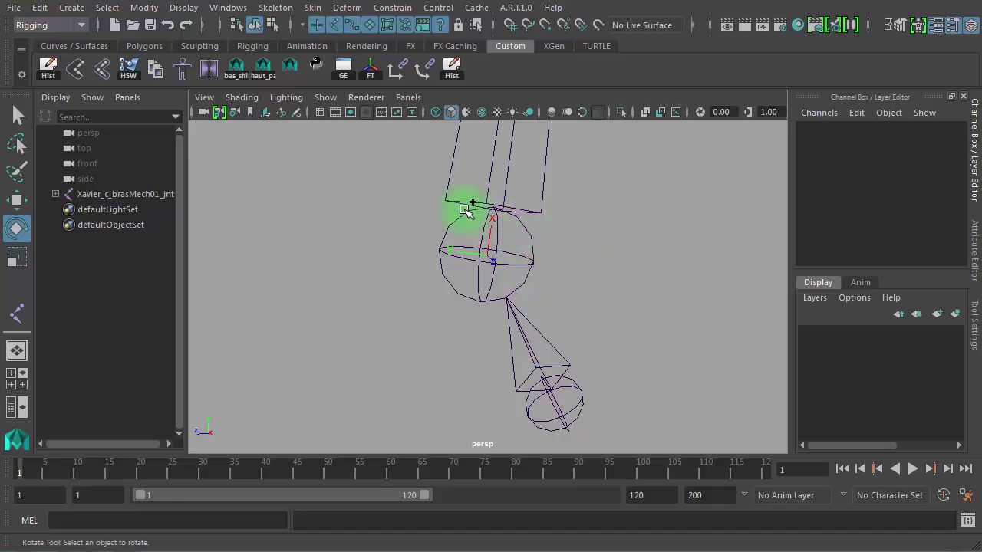
Step: Hide the local rotation axes of the second arm joint and deselect it
left_click(511, 200)
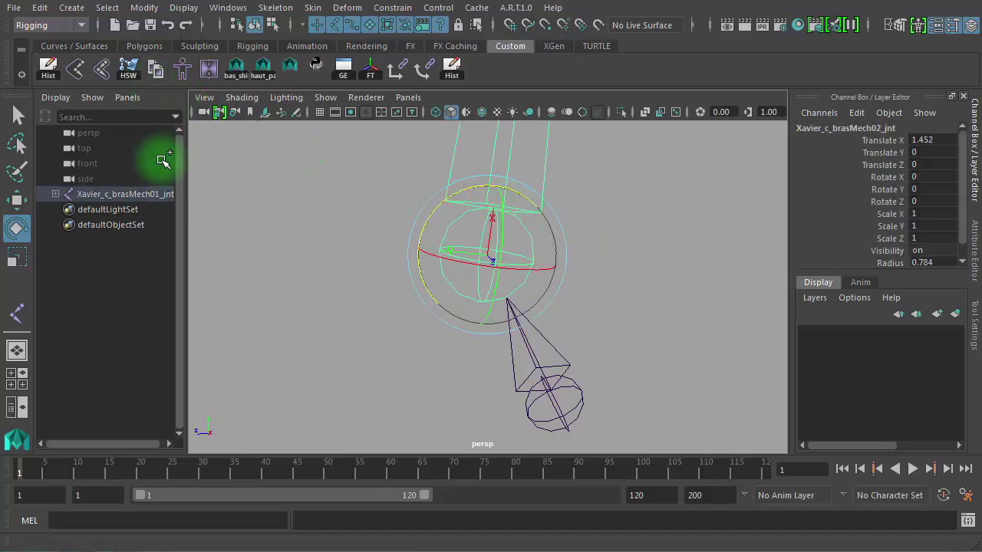
left_click(186, 7)
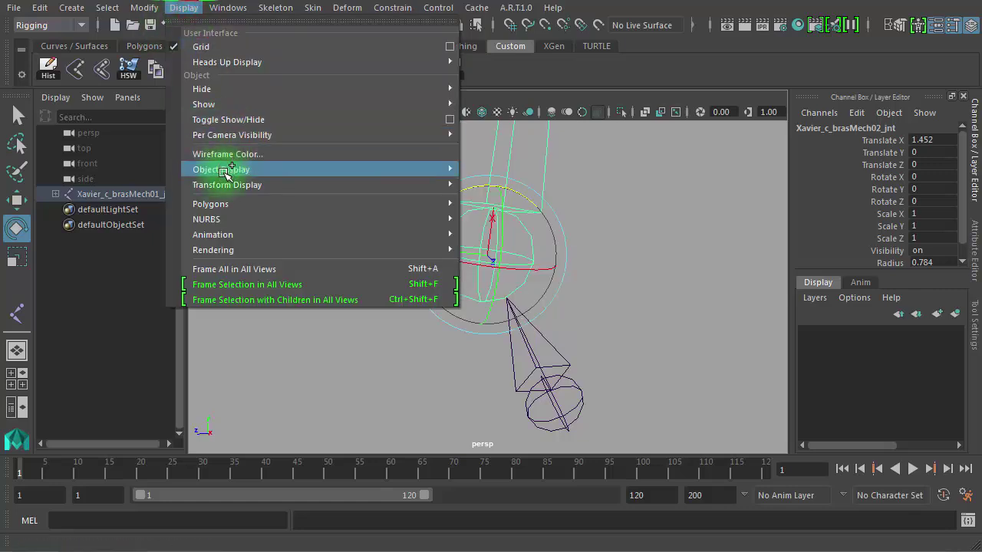
mouse_move(222, 185)
left_click(488, 193)
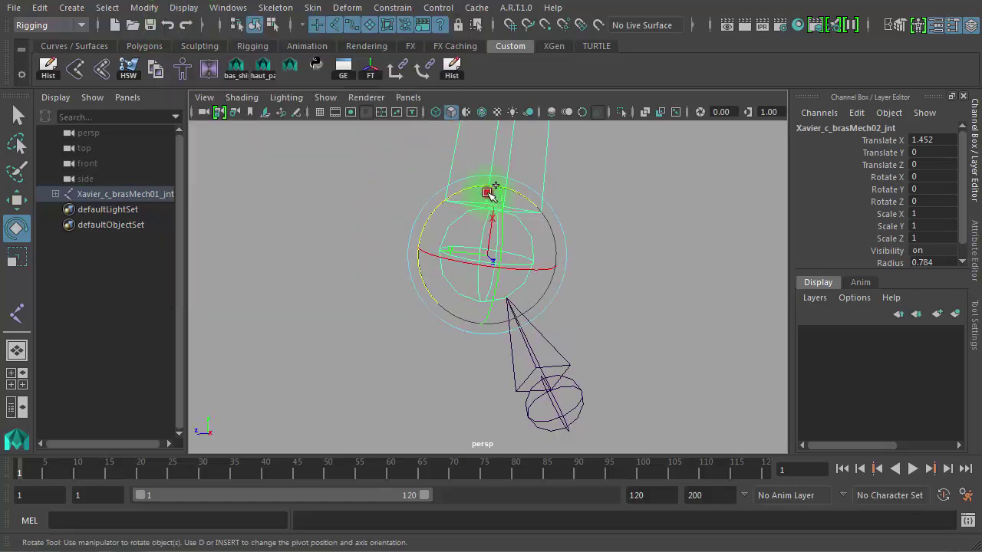
left_click(728, 266)
Step: Examine the whole arm joint chain, including the corner joint and the joint at the far end of the horizontal bone
right_click_drag(598, 267, 373, 212, "alt")
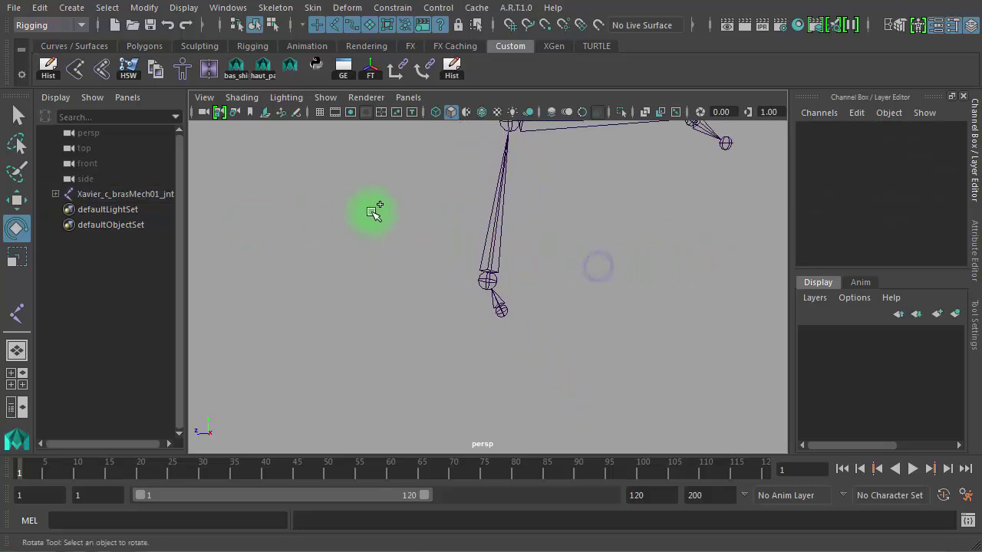
middle_click_drag(374, 213, 418, 244, "alt")
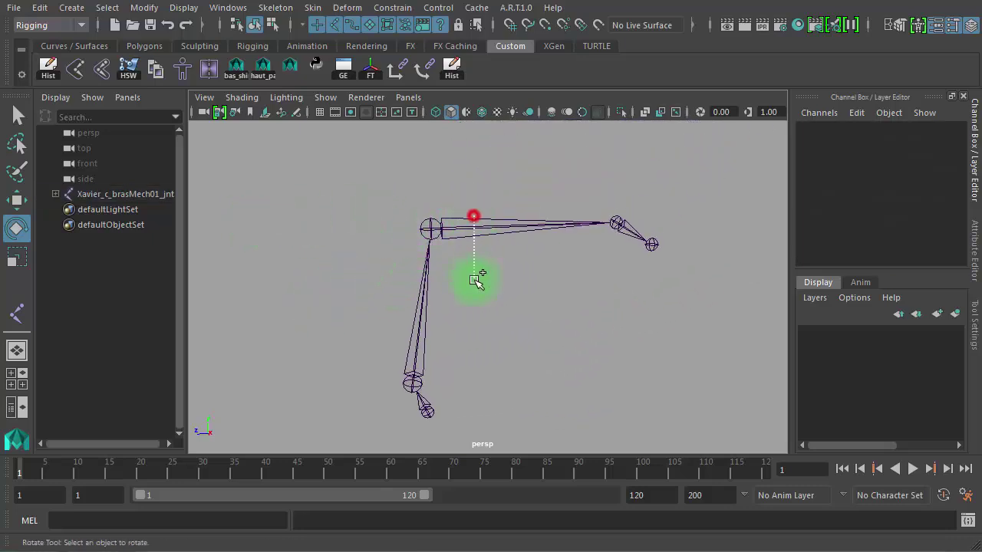
left_click_drag(475, 280, 500, 332)
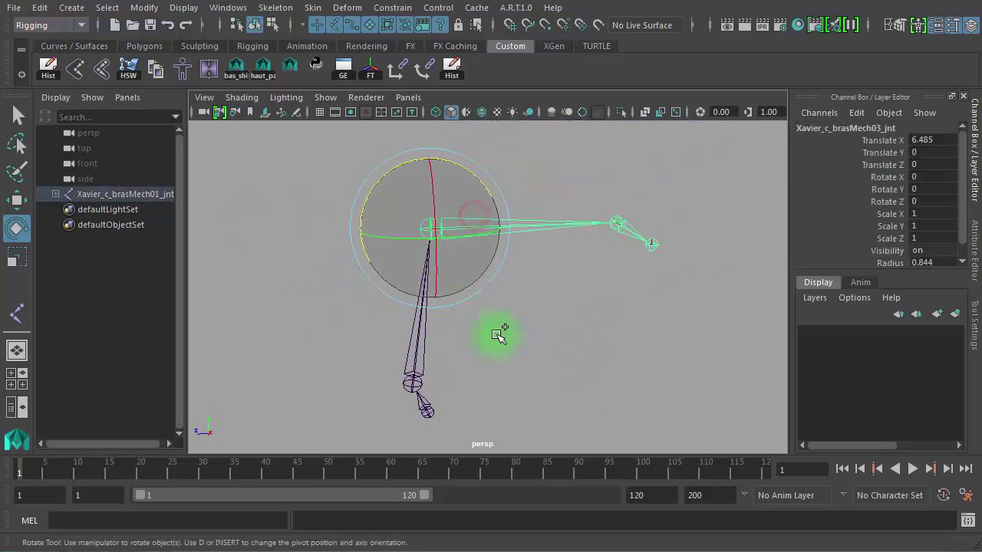
left_click(524, 345)
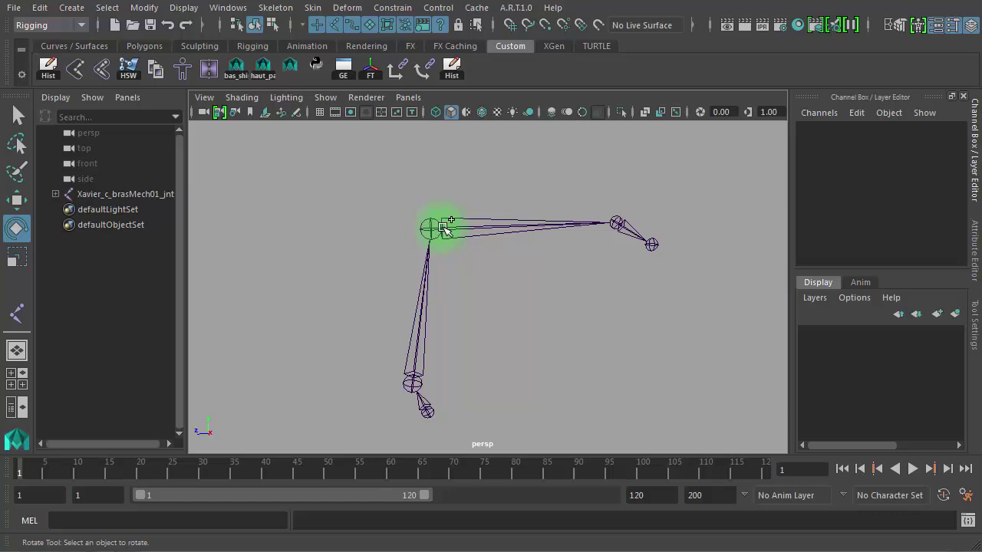
left_click(612, 219)
left_click(618, 331)
right_click_drag(529, 311, 443, 306, "alt")
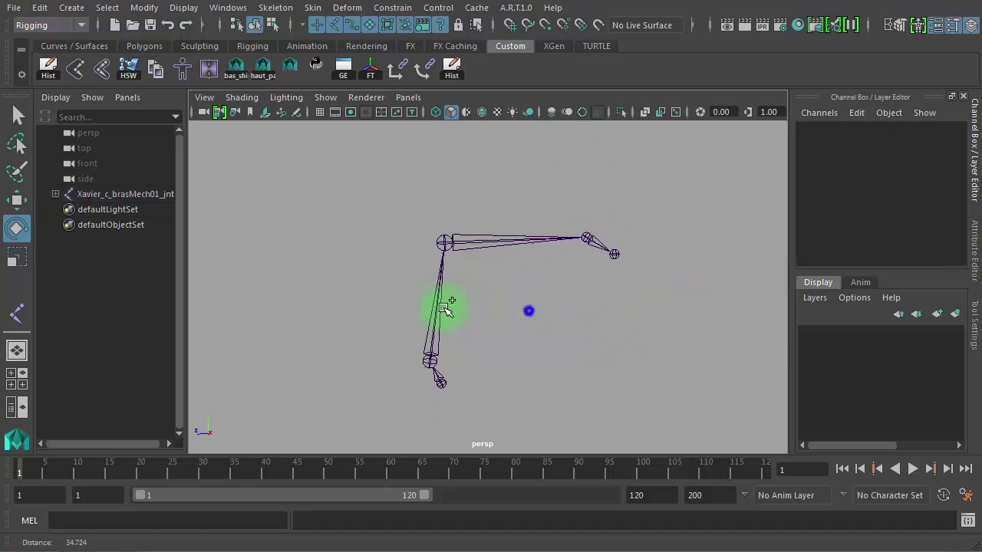
left_click_drag(466, 312, 445, 314, "alt")
right_click_drag(459, 313, 550, 317, "alt")
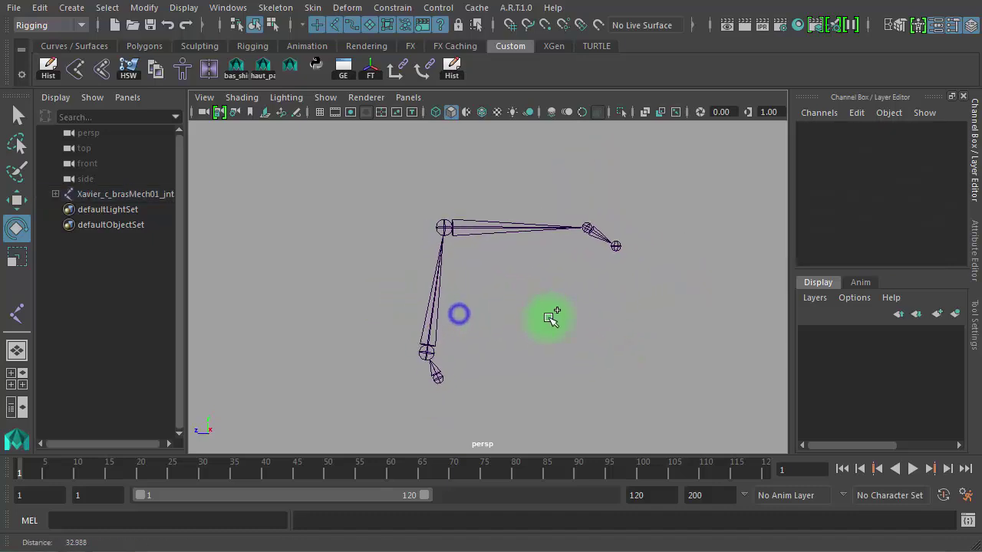
Step: Reset the NURBS circle options and create a circle with its normal axis set to X
left_click(70, 8)
mouse_move(115, 47)
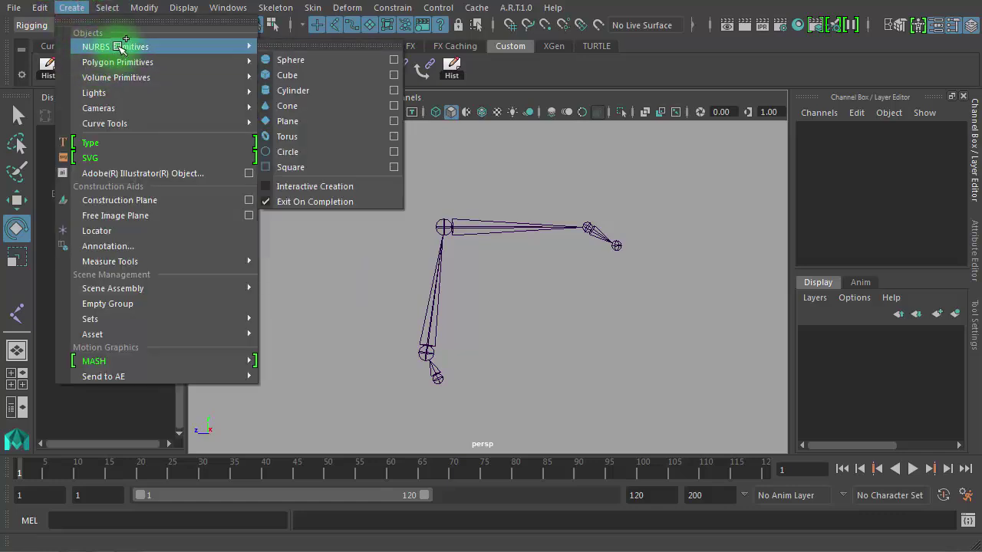
left_click(398, 152)
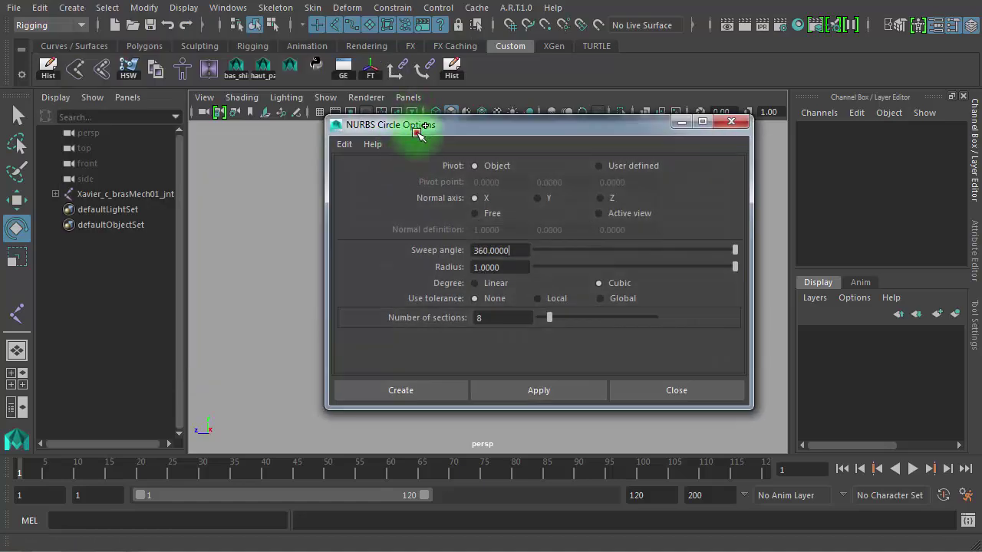
left_click_drag(416, 122, 543, 170)
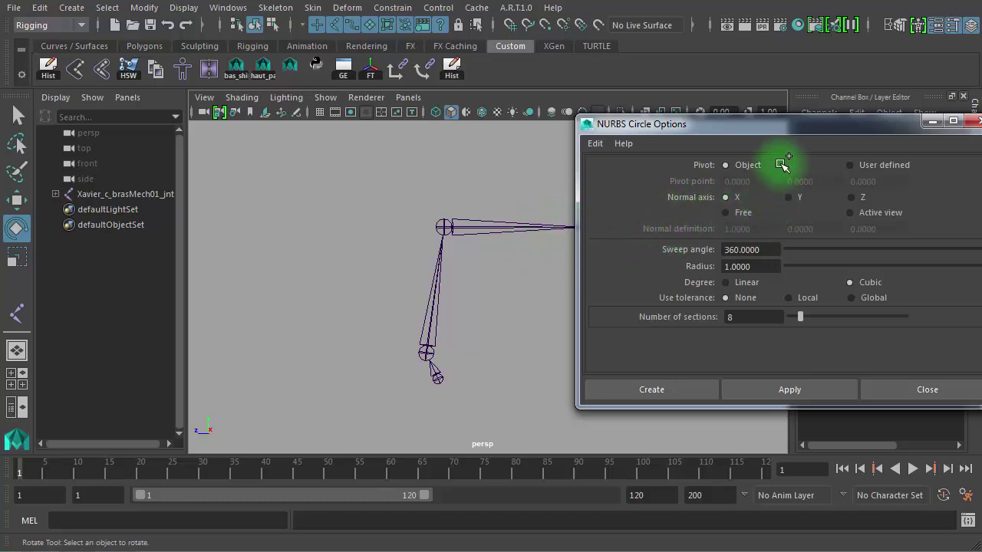
left_click(595, 144)
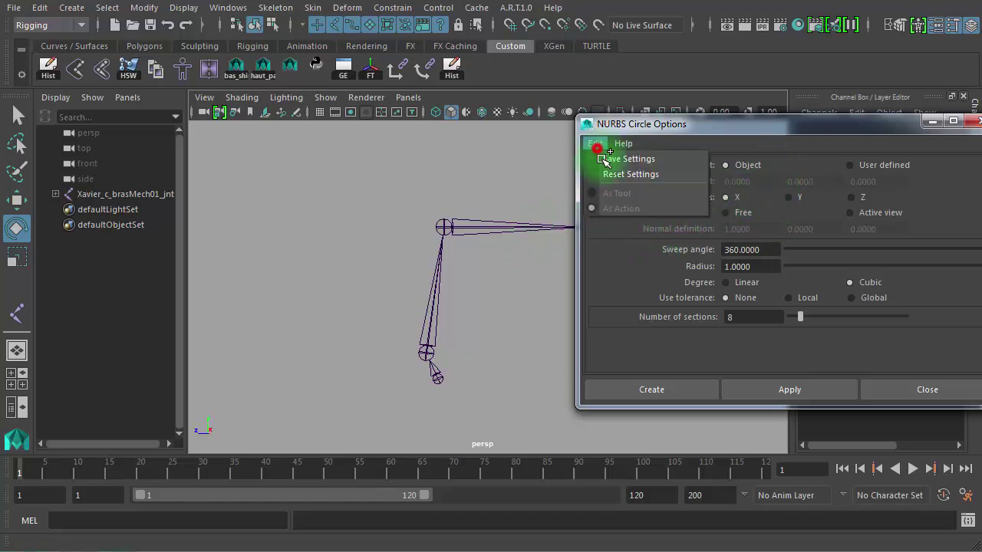
left_click(605, 174)
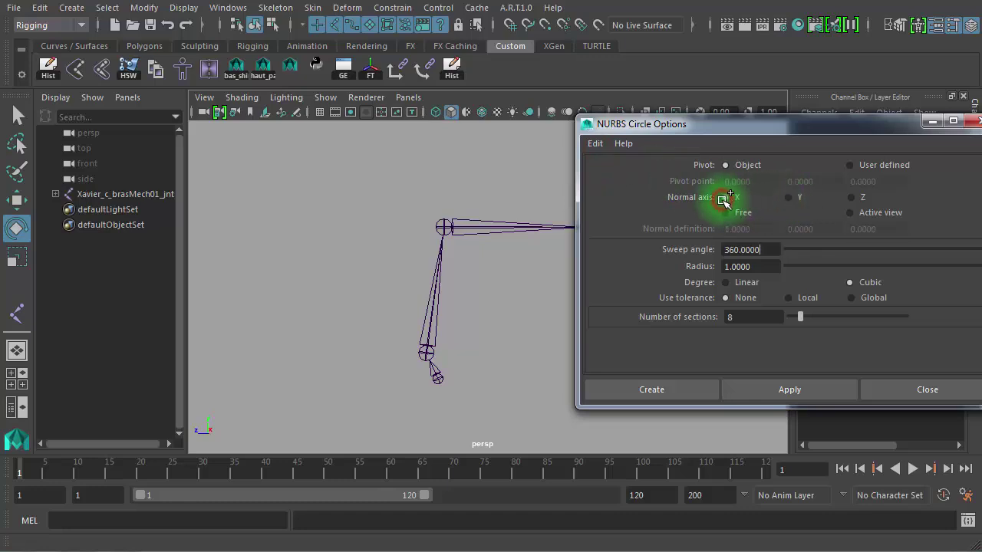
left_click(656, 389)
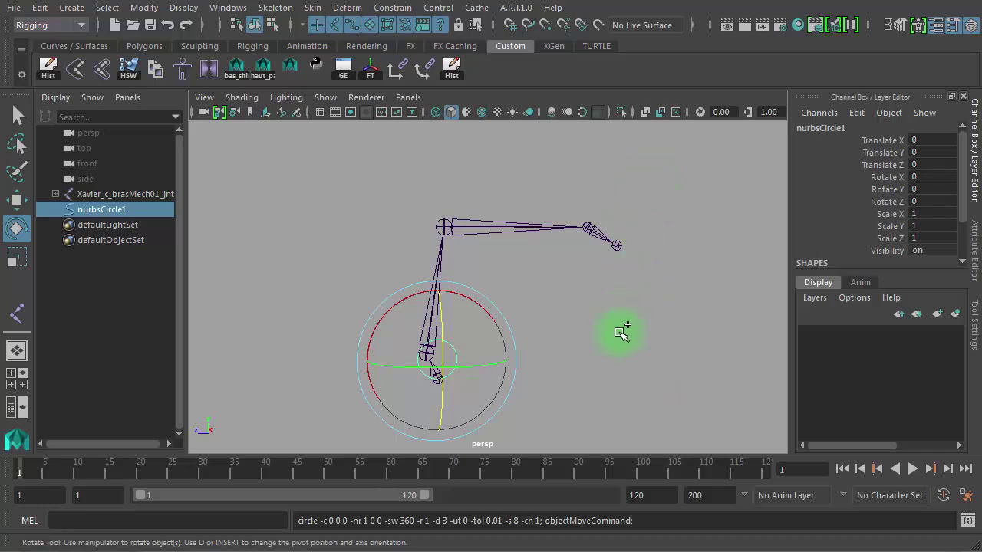
Step: Group the new NURBS circle on its own and check its place inside the group
left_click(633, 345)
left_click_drag(575, 345, 534, 300, "alt")
left_click_drag(458, 299, 498, 304)
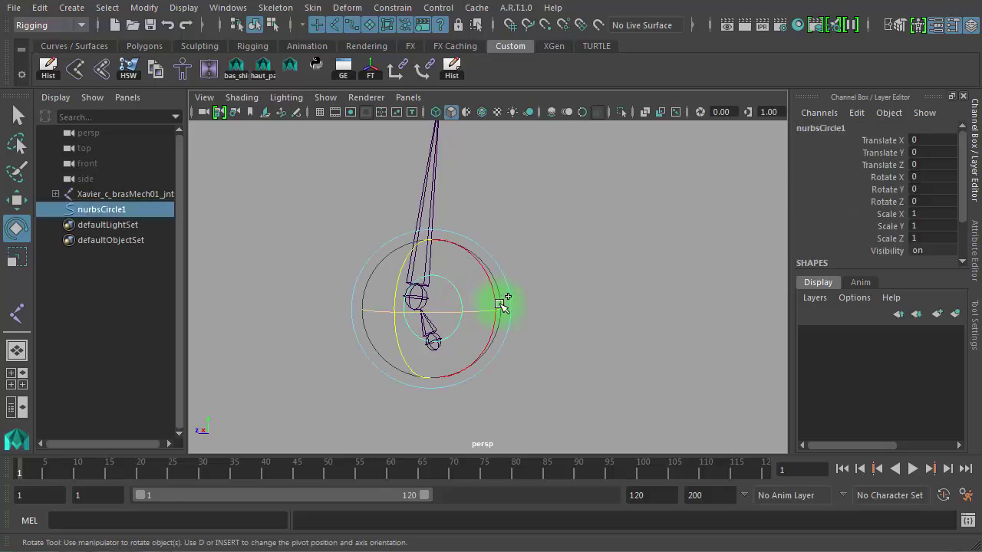
key("ctrl+g")
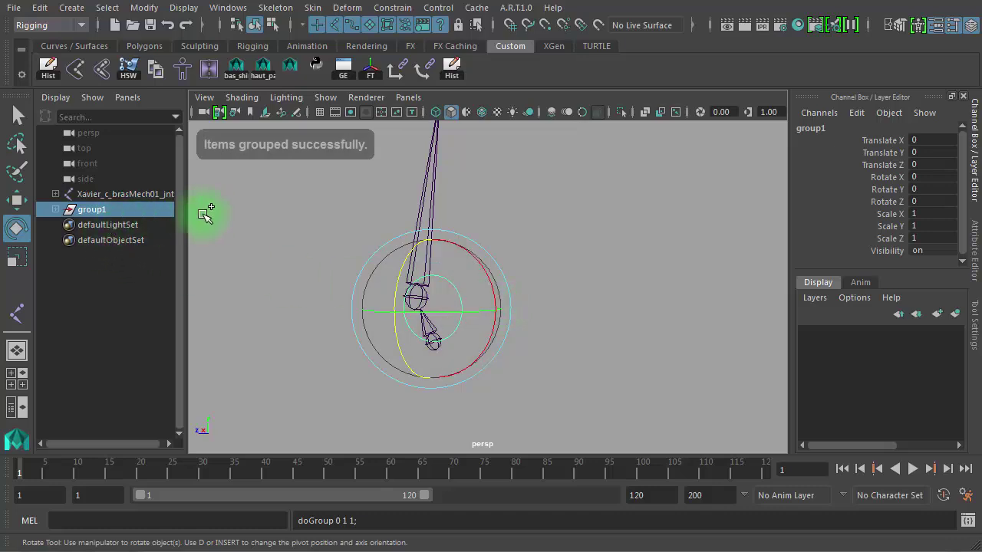
left_click(636, 240)
left_click(49, 211)
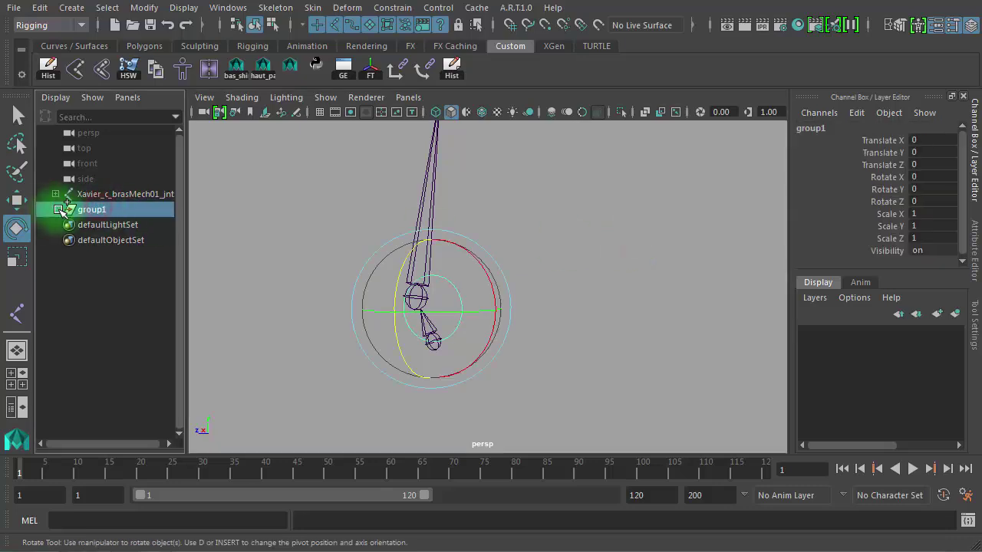
left_click(55, 209)
left_click(54, 210)
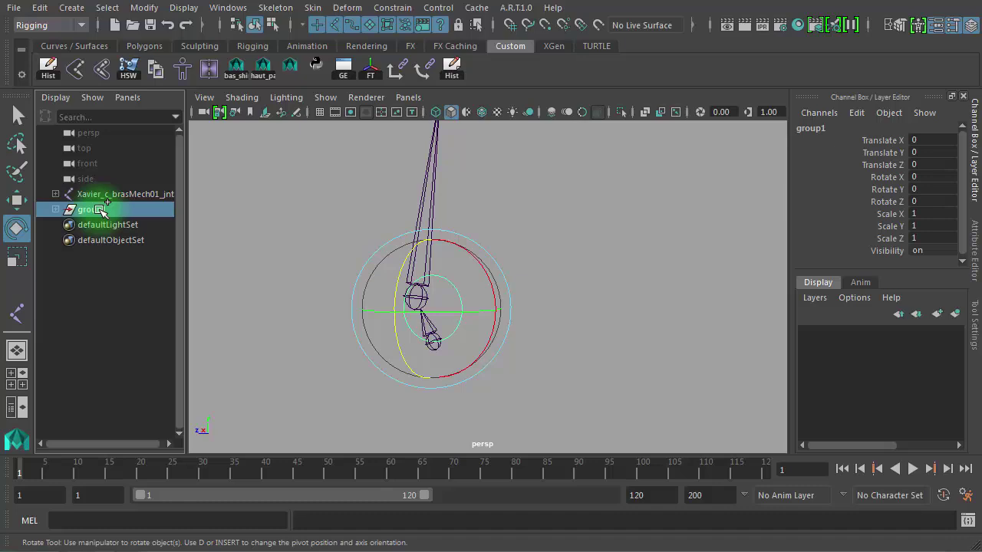
Step: Duplicate the circle's group three times and rename the circle inside group2 as nurbsCircle2
key("ctrl+d")
key("ctrl+d")
key("ctrl+d")
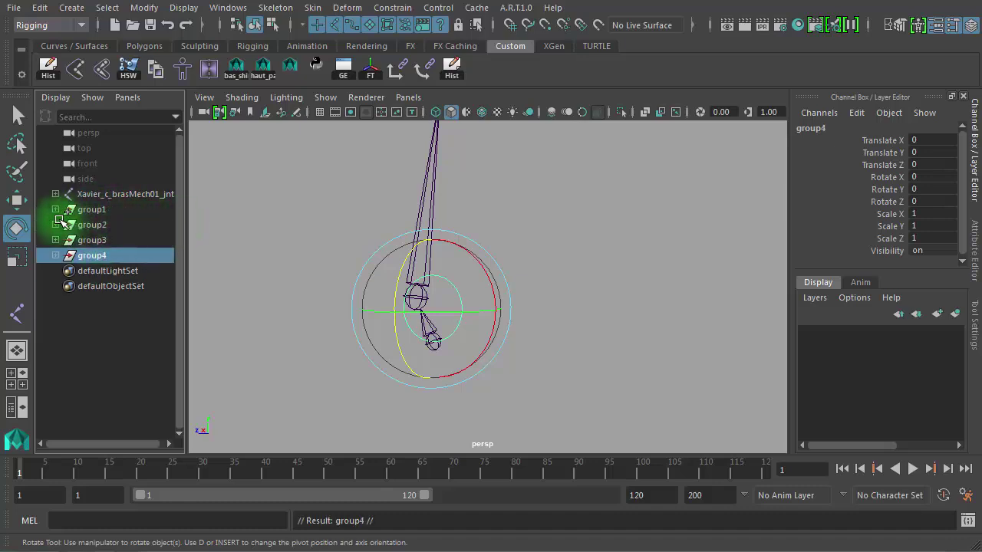
left_click(56, 225)
double_click(123, 240)
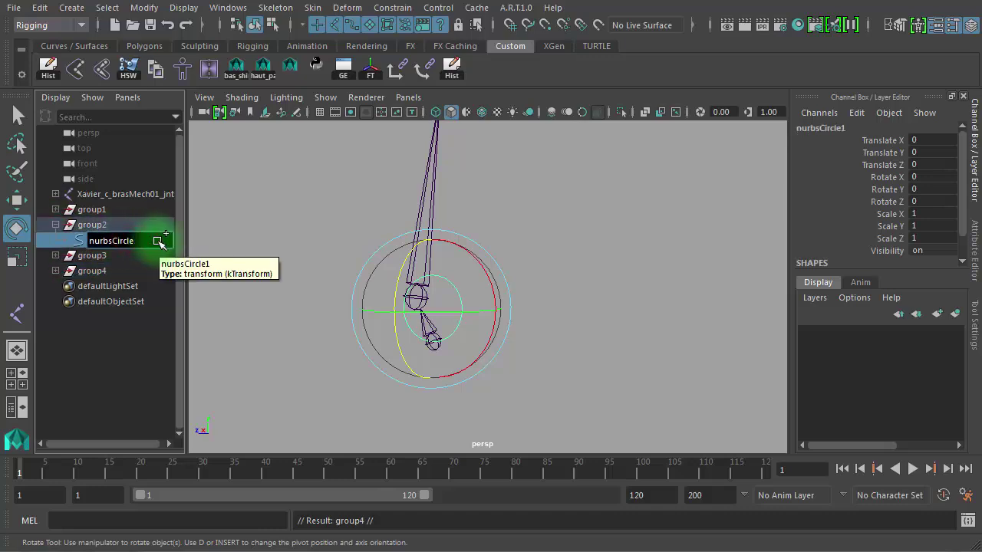
type("2")
key("Return")
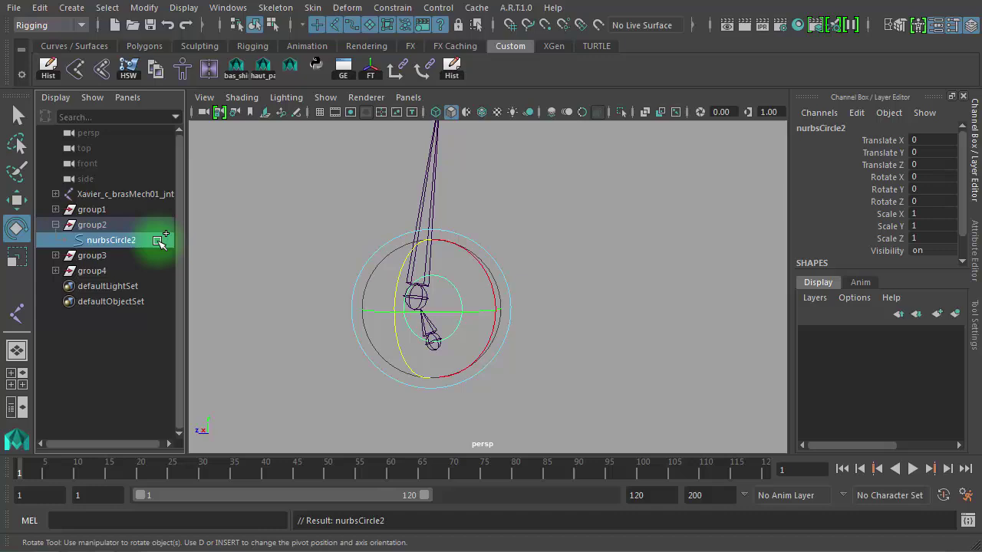
Step: Rename the circle inside group3 as nurbsCircle3
left_click(86, 255)
left_click(56, 255)
left_click(136, 273)
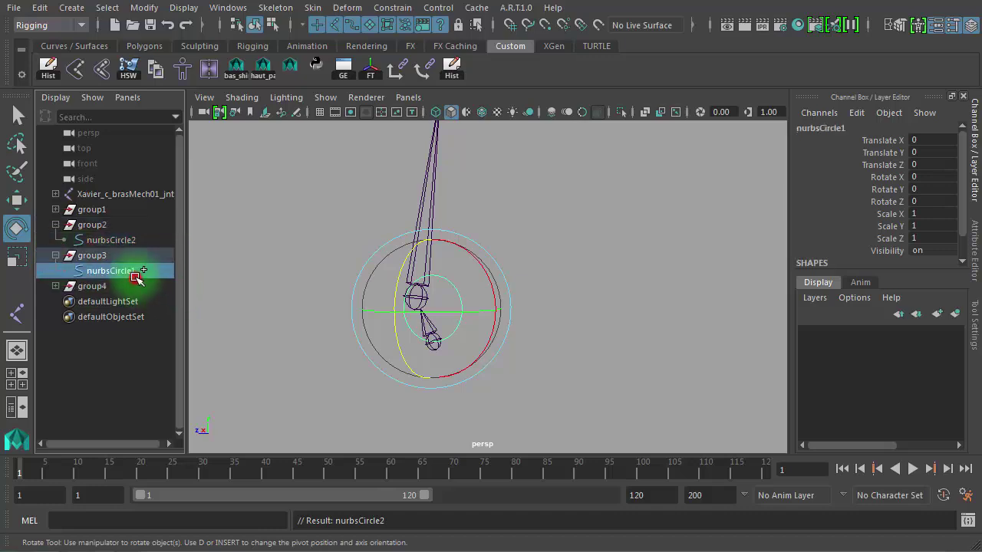
double_click(148, 271)
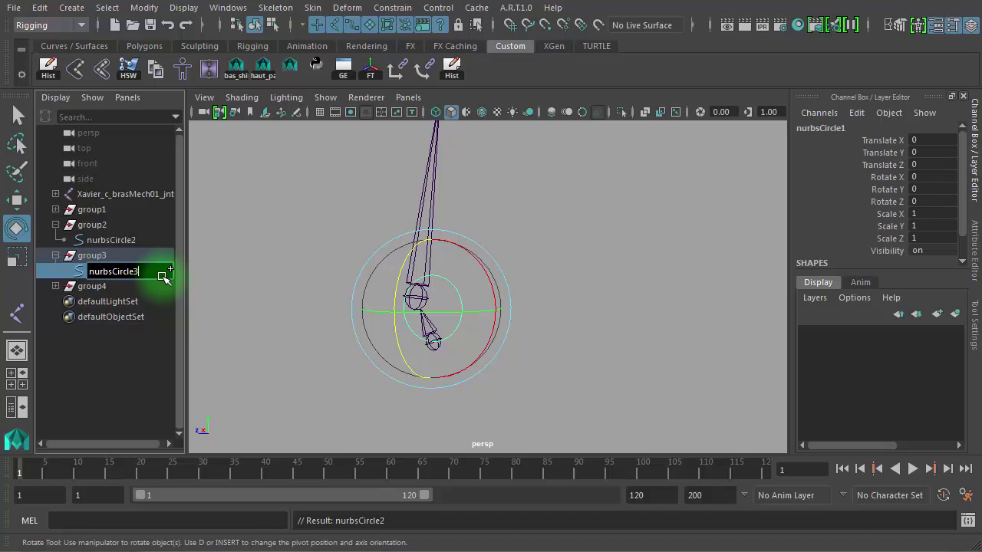
key("Return")
Step: Rename the circle inside group4 as nurbsCircle4
left_click(62, 287)
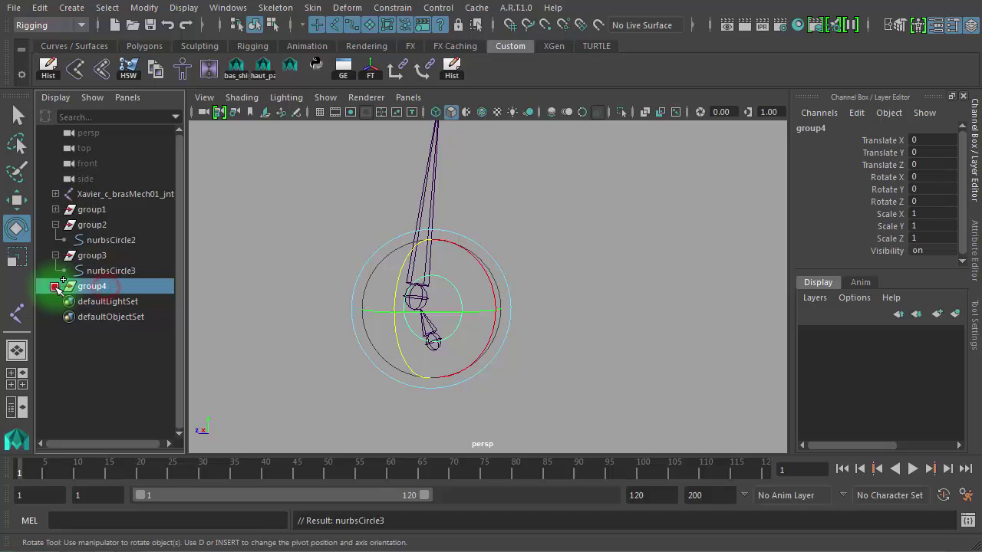
left_click(55, 286)
left_click(134, 302)
double_click(148, 301)
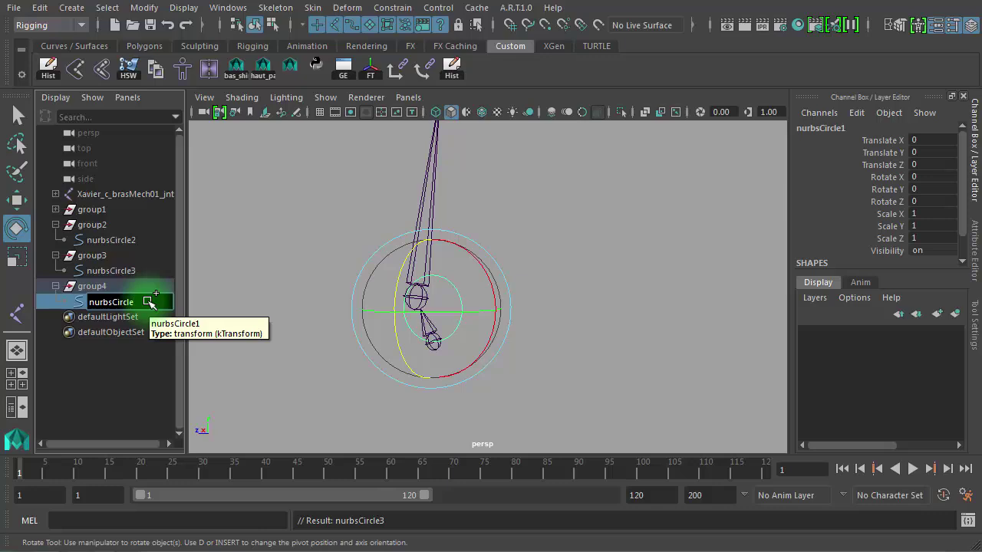
type("4")
key("Return")
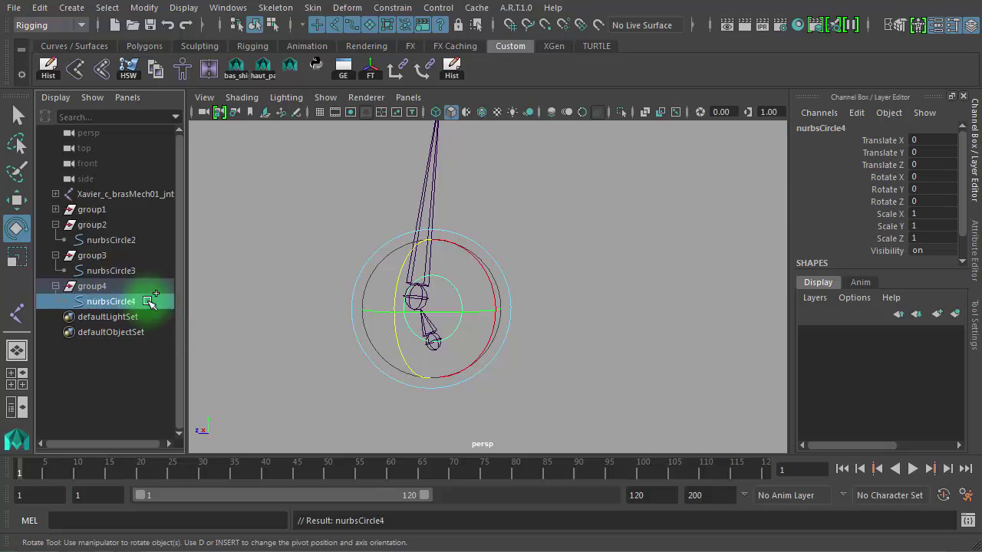
Step: Check the circles inside group2, group3 and group4, and collapse these three groups in the Outliner
left_click(124, 225)
left_click(148, 241)
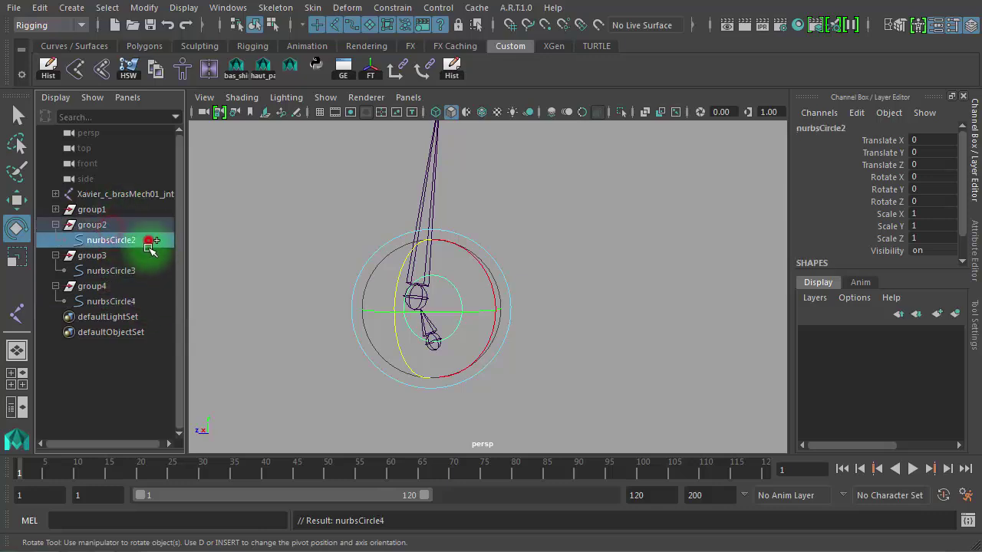
left_click(121, 256)
left_click(128, 271)
left_click(114, 288)
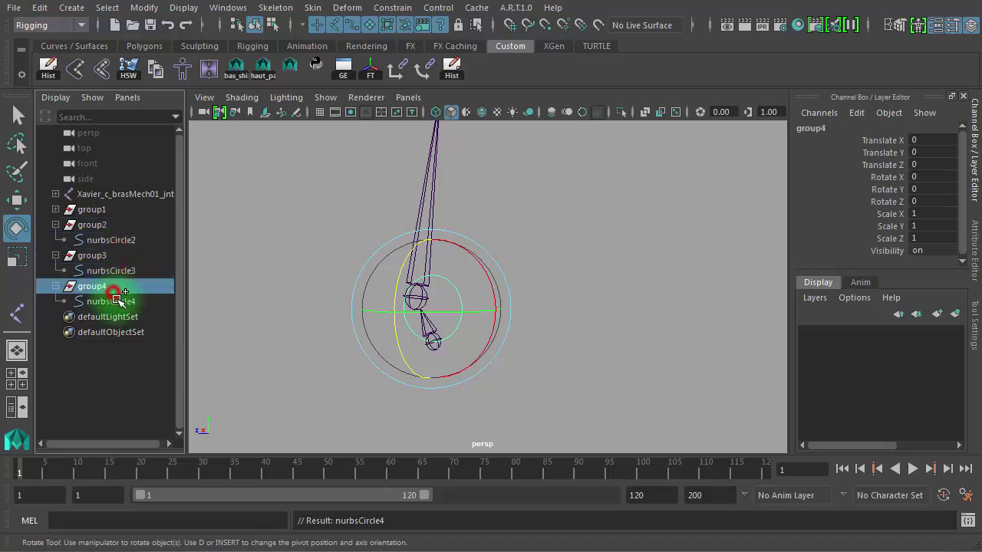
left_click(56, 286)
left_click(86, 258)
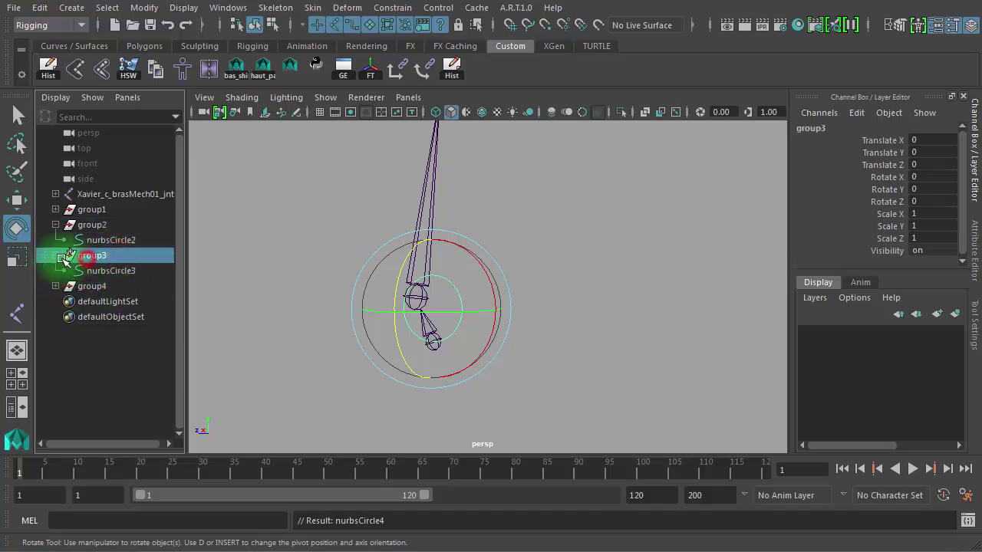
left_click(56, 256)
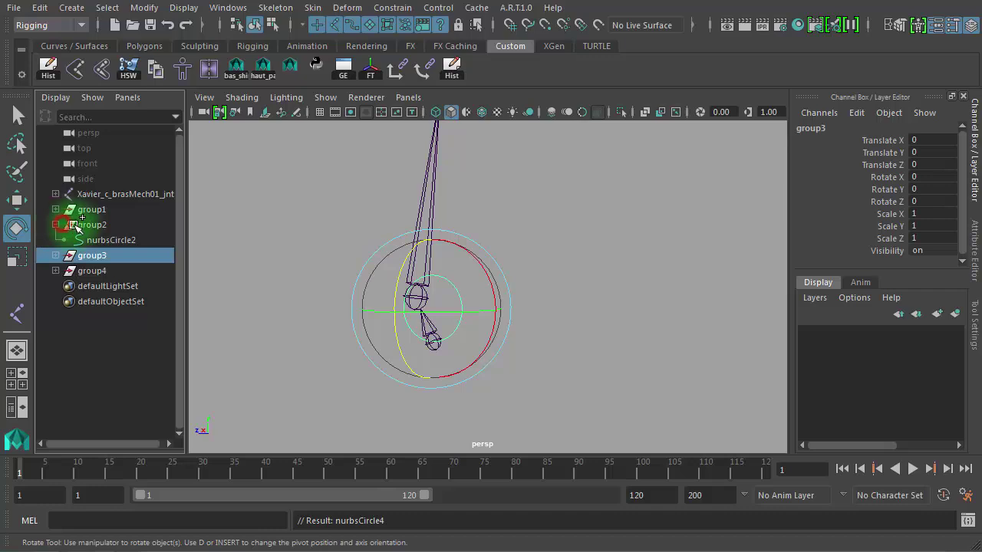
left_click(76, 224)
left_click(56, 225)
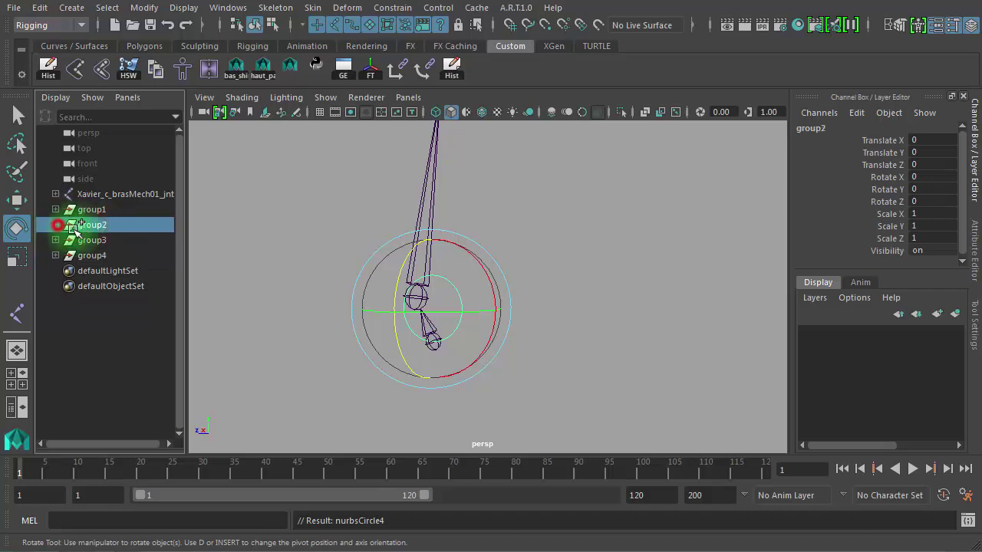
Step: Expand the whole joint hierarchy and apply point and orient constraints from the brasMech01_jnt joint to group1
left_click(614, 294)
right_click_drag(472, 348, 609, 366, "alt")
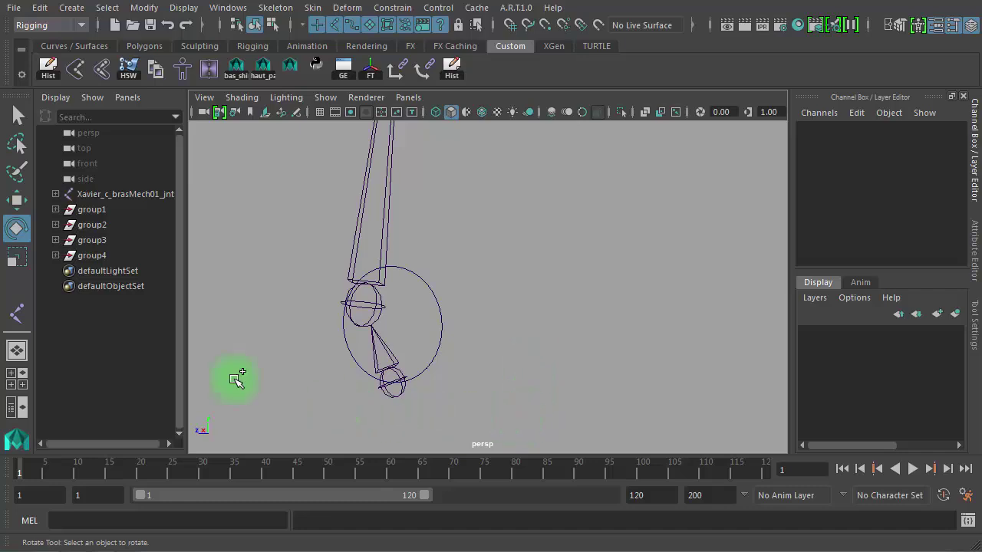
left_click(55, 194, "shift")
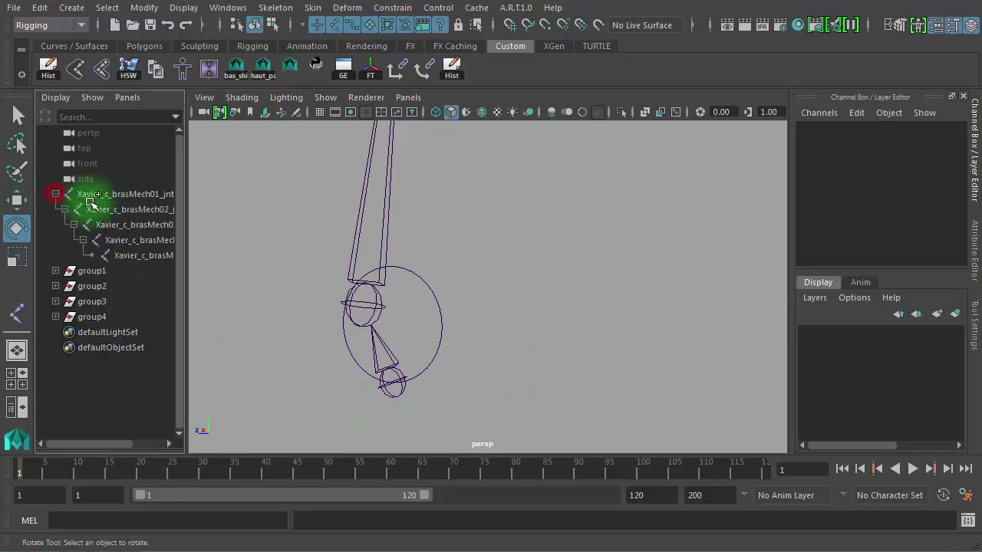
left_click(128, 194)
left_click(107, 271, "ctrl")
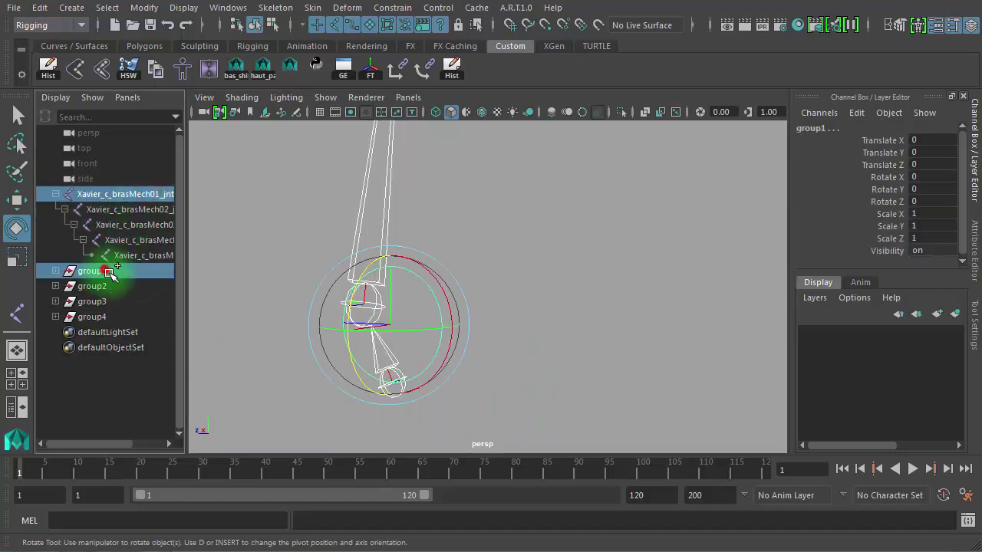
left_click(395, 71)
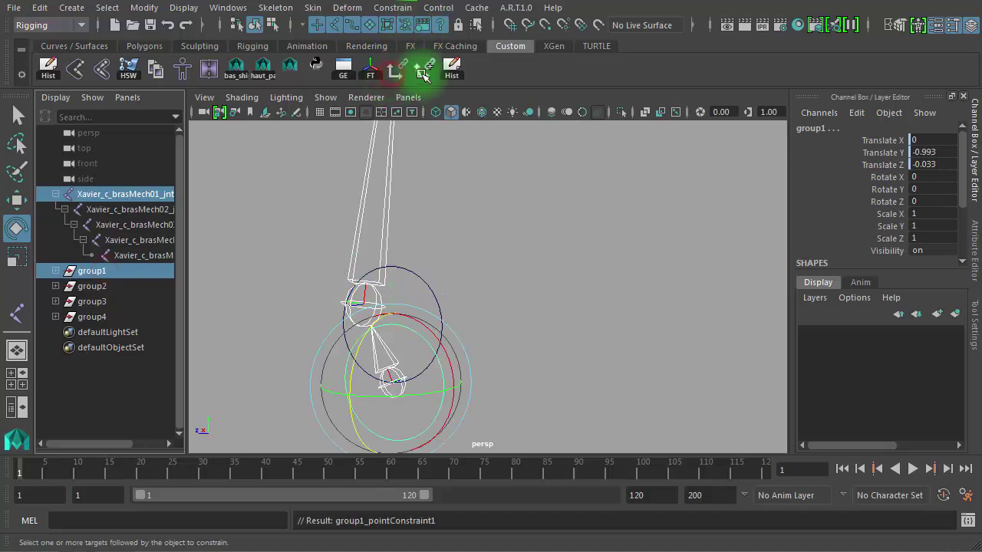
left_click(425, 70)
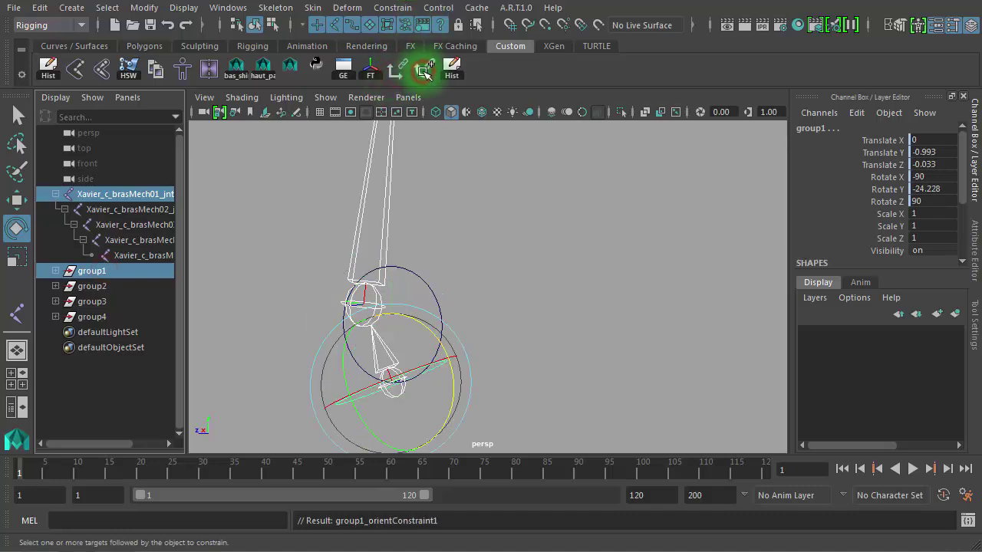
Step: Apply point and orient constraints from the brasMech02_jnt joint to group2
left_click(140, 209)
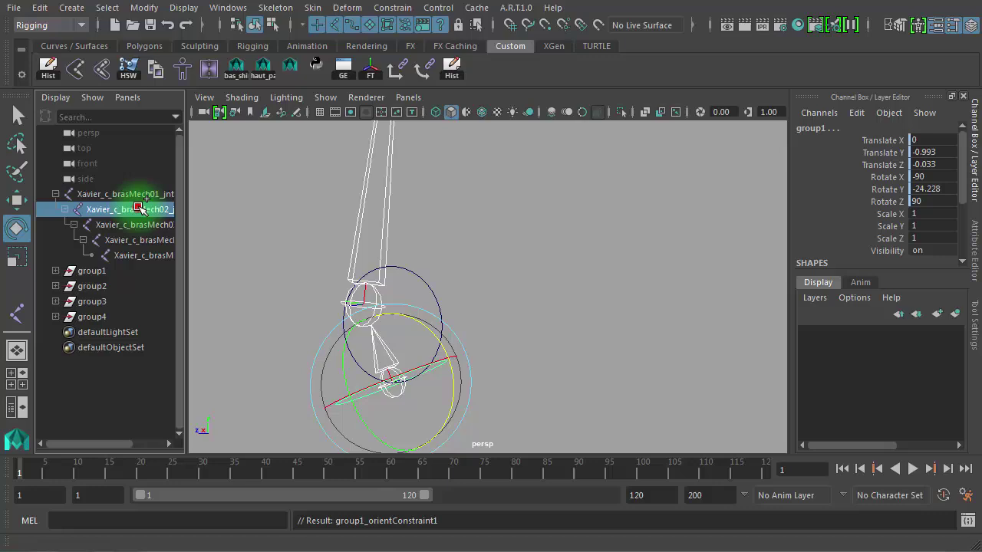
left_click(107, 285, "ctrl")
left_click(398, 71)
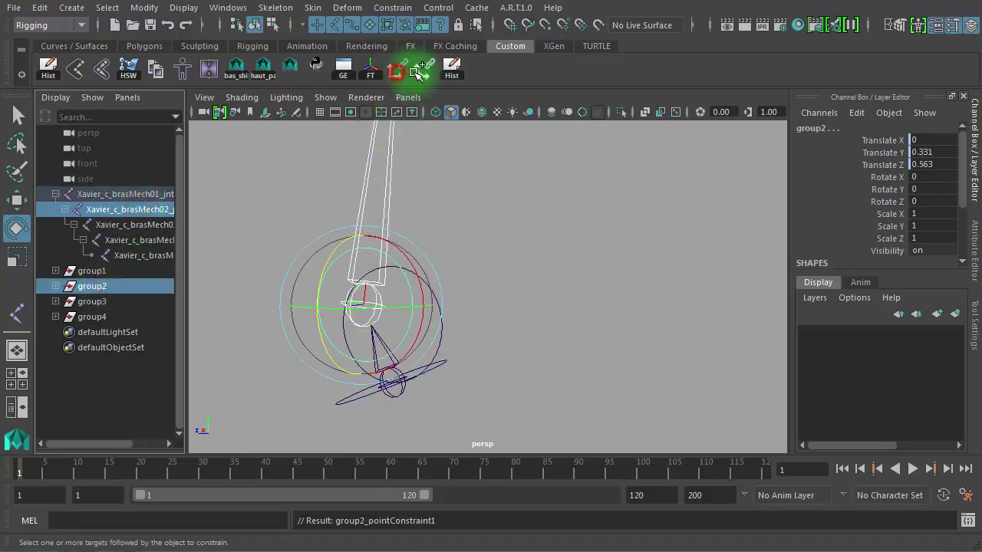
left_click(424, 71)
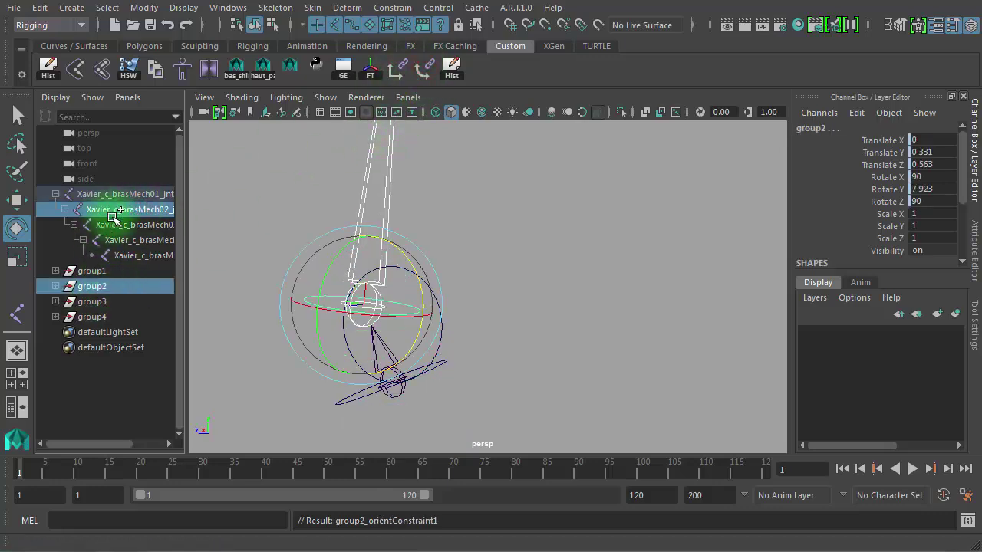
Step: Apply point and orient constraints from the brasMech03_jnt joint to group3
left_click(115, 224)
left_click(88, 301, "ctrl")
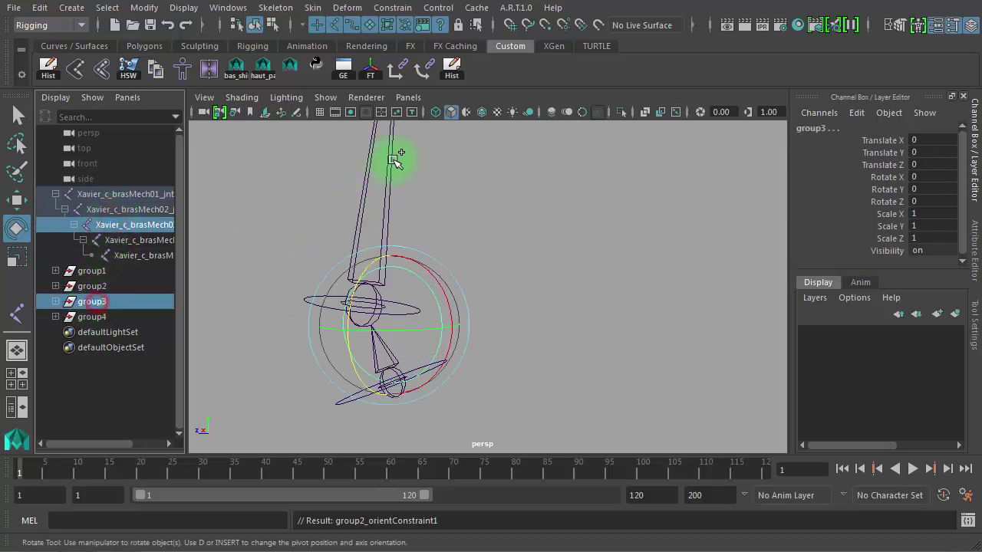
left_click(402, 72)
left_click(421, 69)
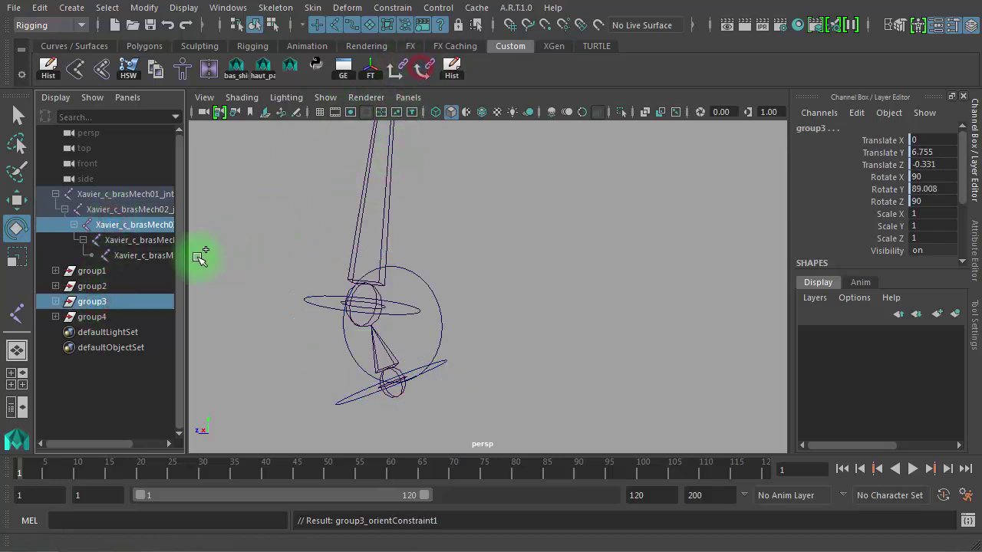
Step: Apply point and orient constraints from the brasMech04_jnt joint to group4, and clear the selection
left_click(138, 239)
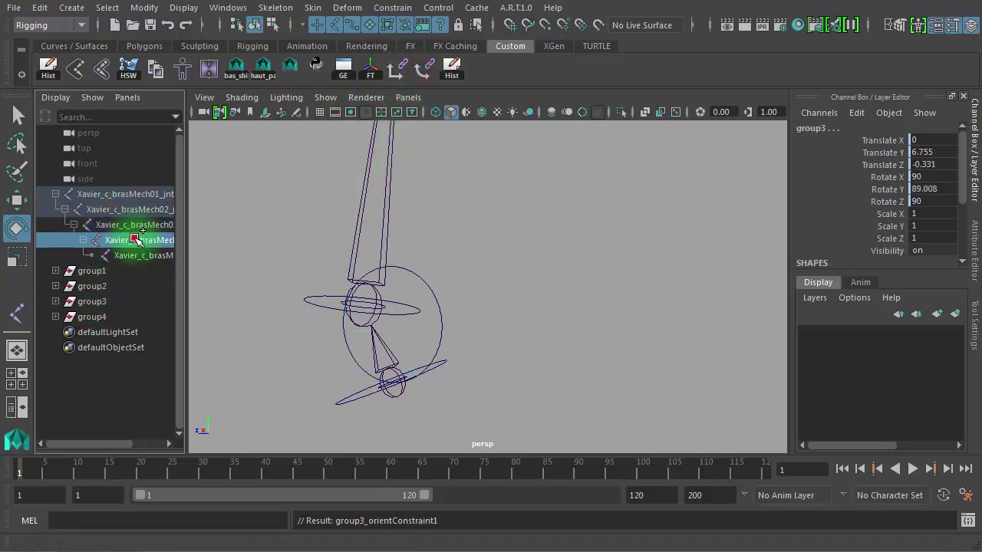
left_click(94, 317, "ctrl")
left_click(397, 70)
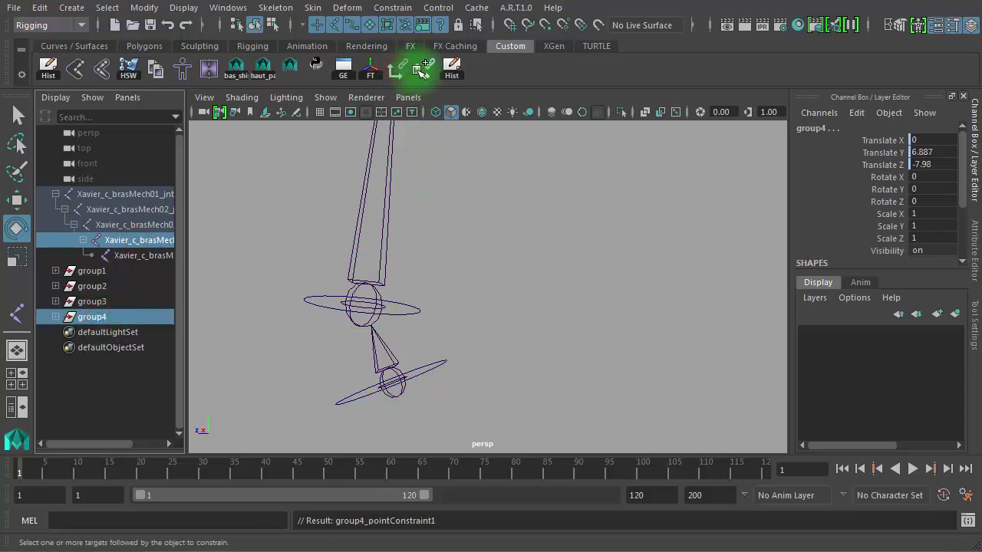
left_click(421, 69)
left_click(502, 223)
Step: Scale the four NURBS circle controllers on the arm joints together, uniformly, to about 1.5
right_click_drag(543, 269, 149, 235, "alt")
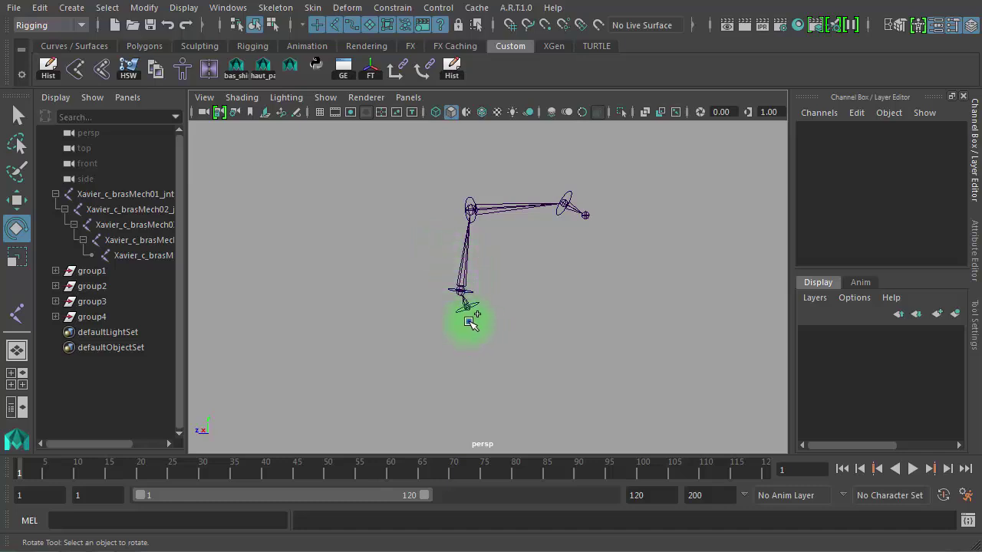
left_click_drag(470, 322, 465, 288, "alt")
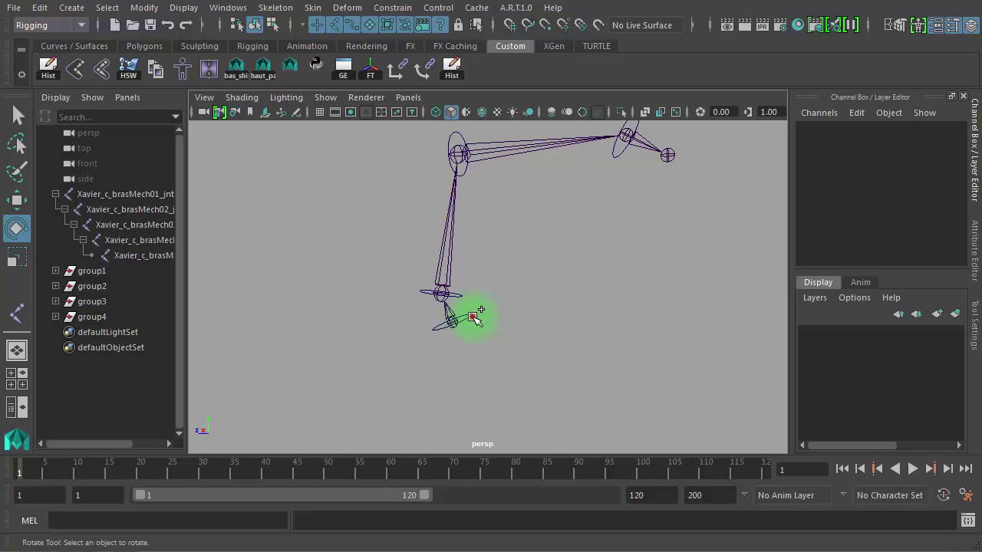
left_click(474, 317)
key("w")
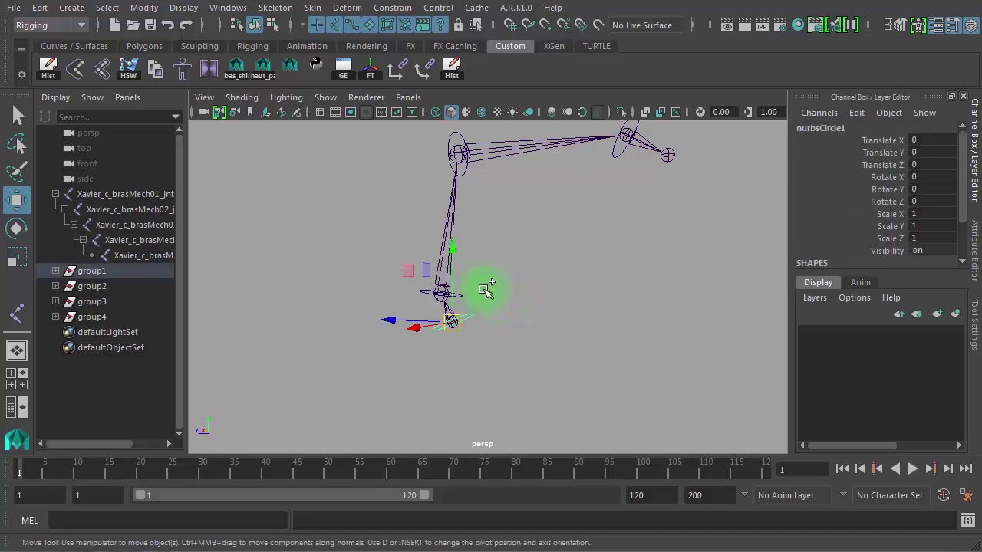
left_click(463, 301, "shift")
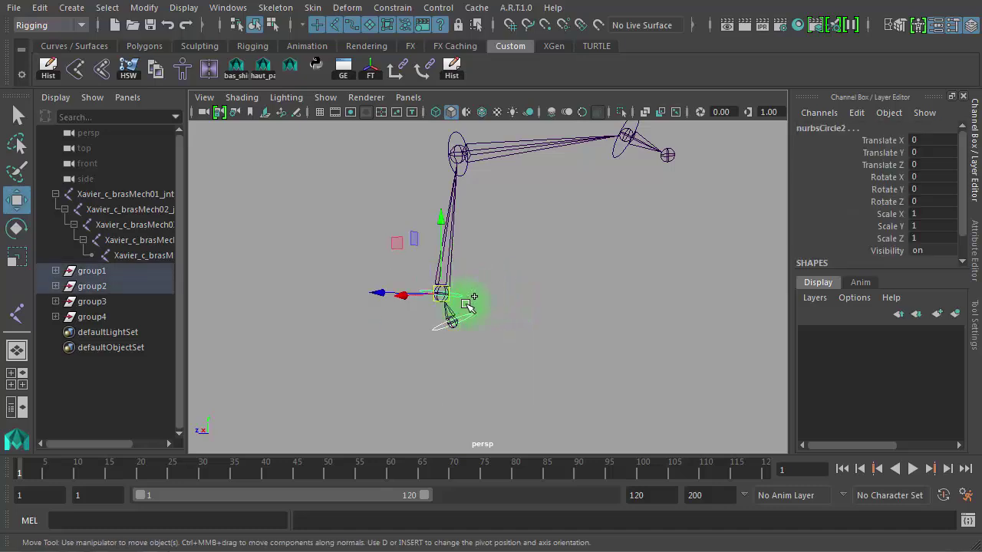
left_click(454, 146, "shift")
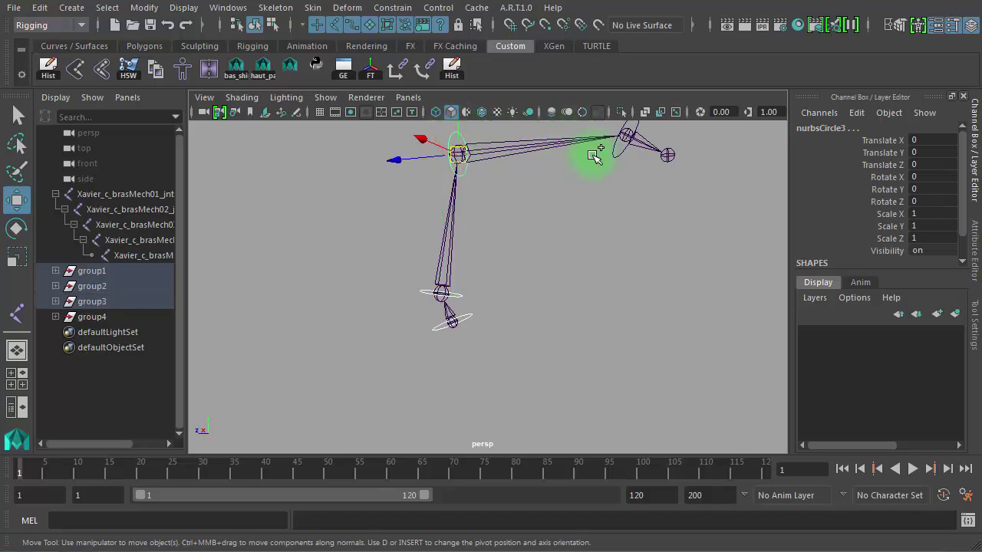
left_click(621, 145, "shift")
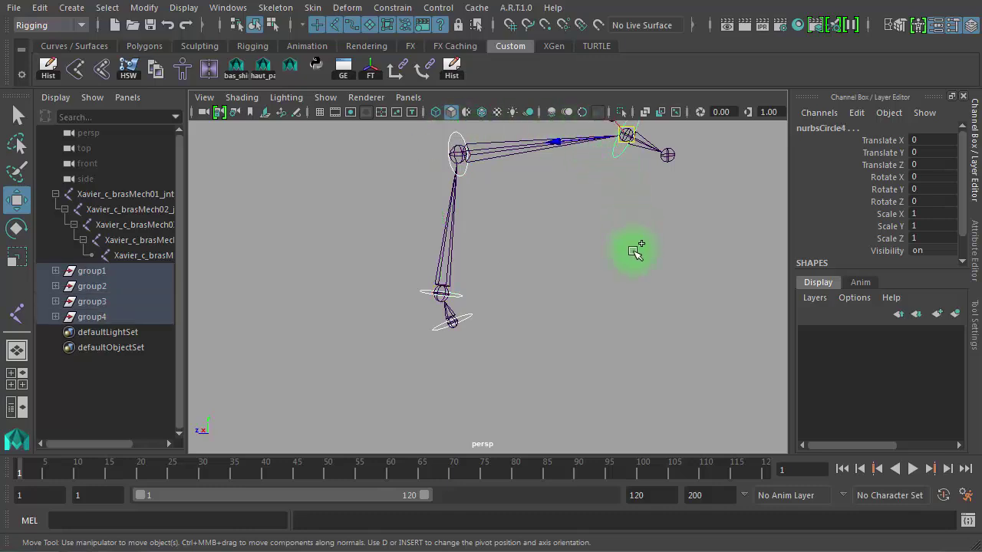
key("r")
mouse_move(610, 257)
middle_mouse_down()
mouse_move(627, 258)
mouse_move(605, 255)
middle_mouse_up()
left_click(340, 253)
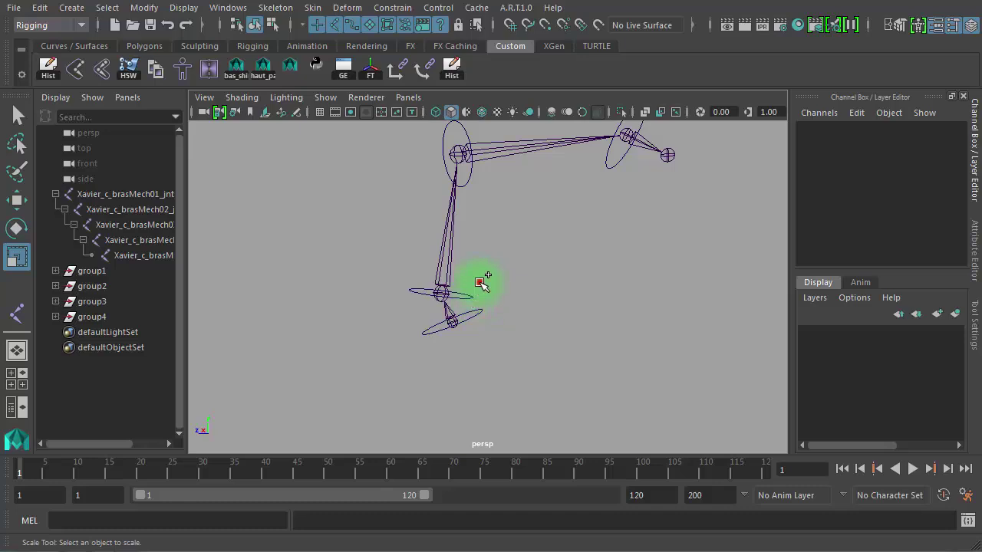
Step: Freeze the transformations of all four NURBS circles and delete their construction history
left_click_drag(480, 283, 471, 328)
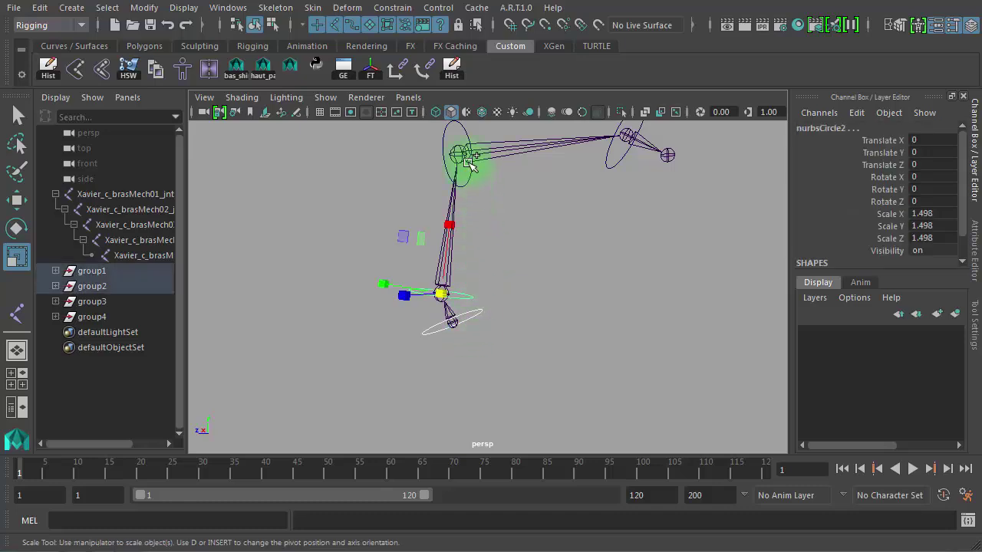
left_click(472, 132, "shift")
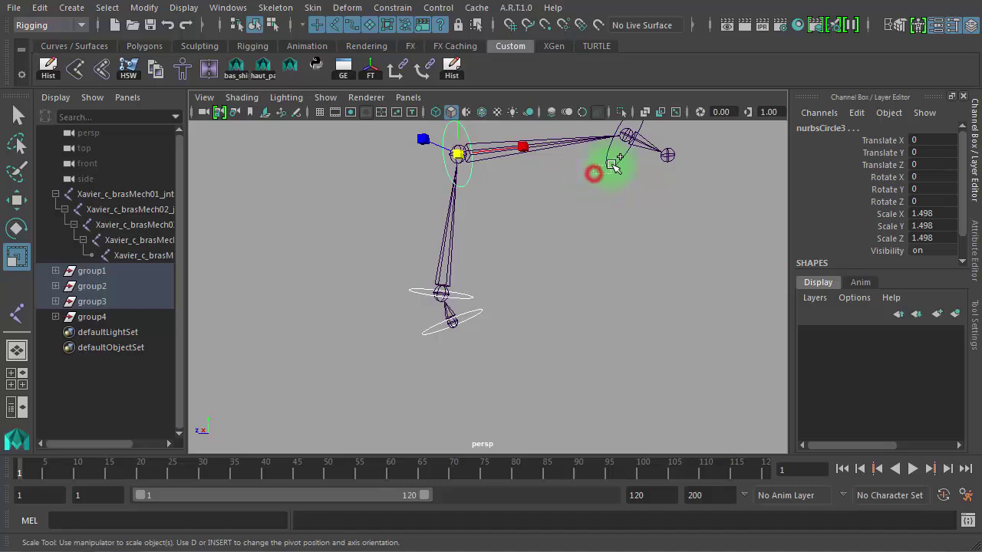
left_click(612, 165, "shift")
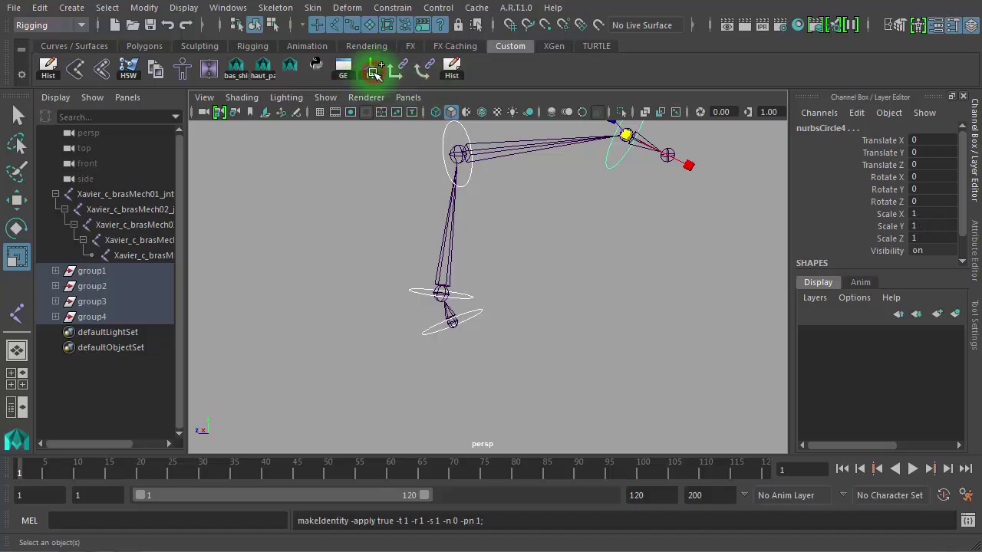
left_click(453, 73)
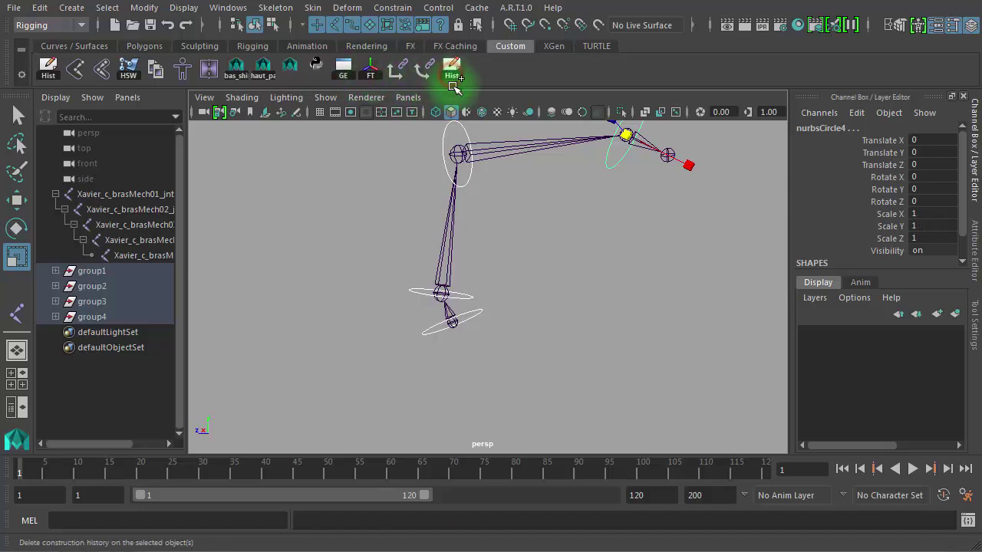
left_click(535, 266)
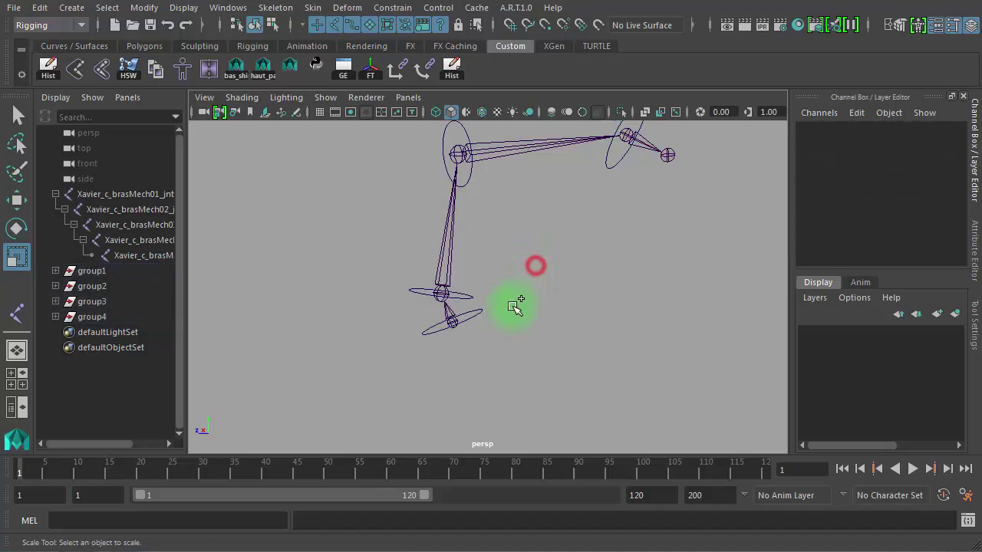
Step: Inspect the transform values and move axes of nurbsCircle1 at the base of the arm
left_click_drag(475, 330, 525, 328, "alt")
left_click(468, 324)
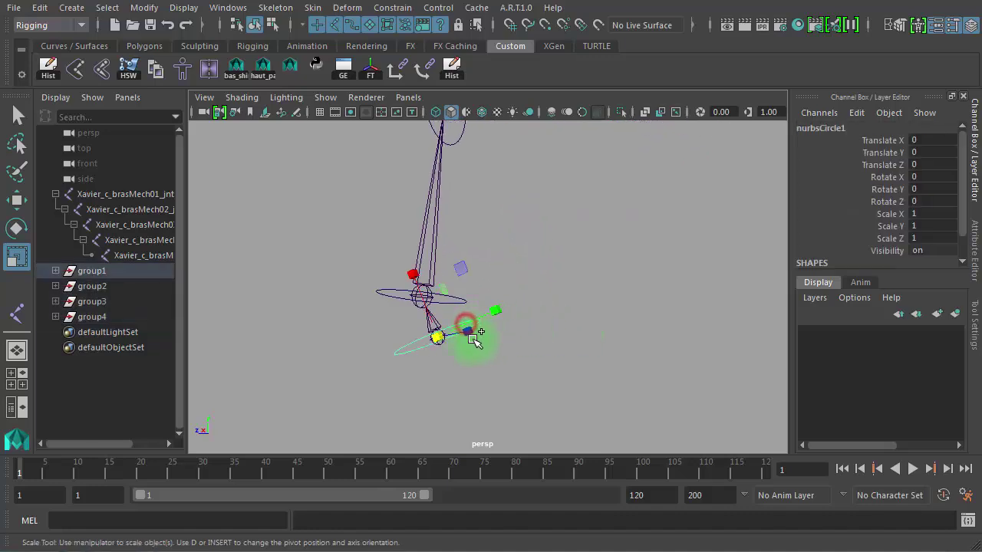
key("w")
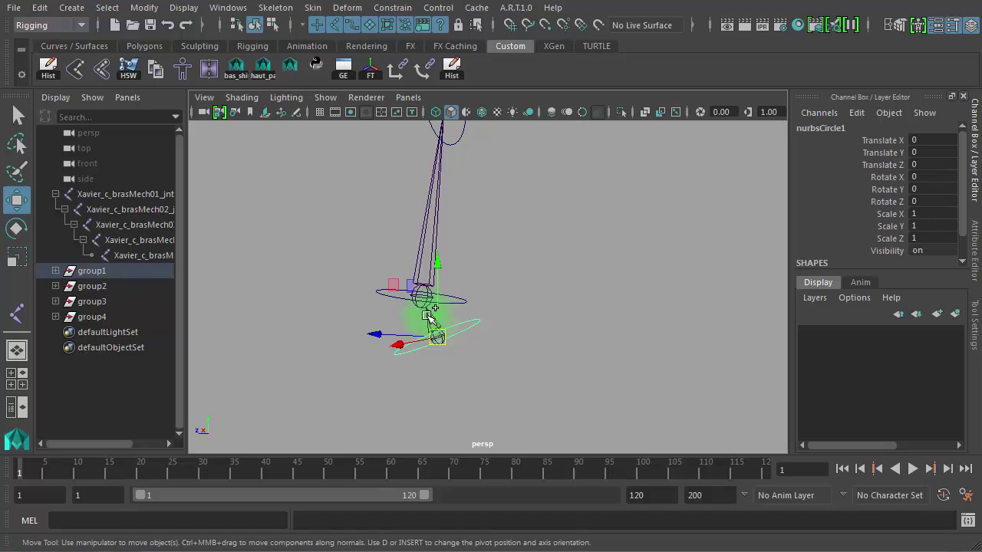
Step: Expand group1, group2 and group3 in the widened Outliner and examine the point and orient constraints under group1
left_click(58, 269)
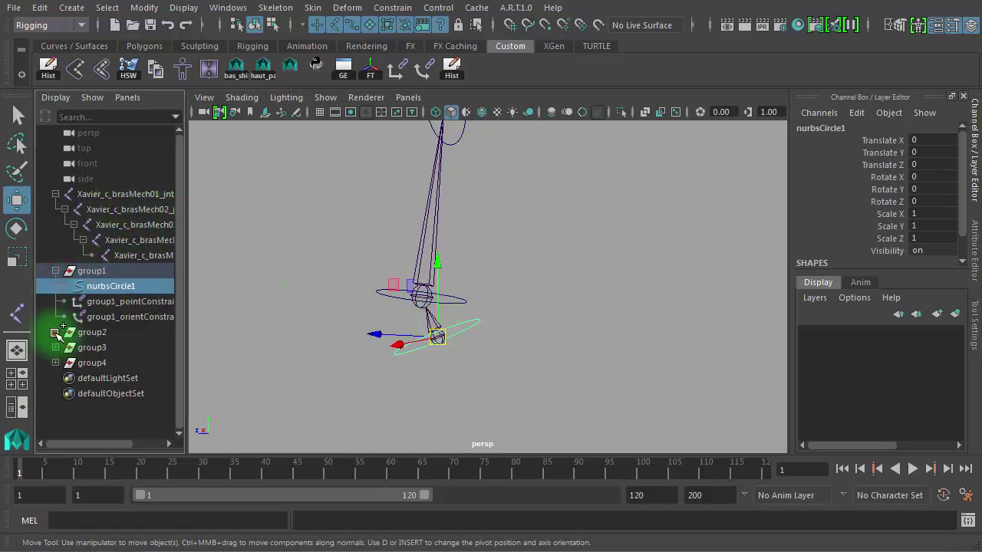
left_click(56, 332)
left_click(55, 393)
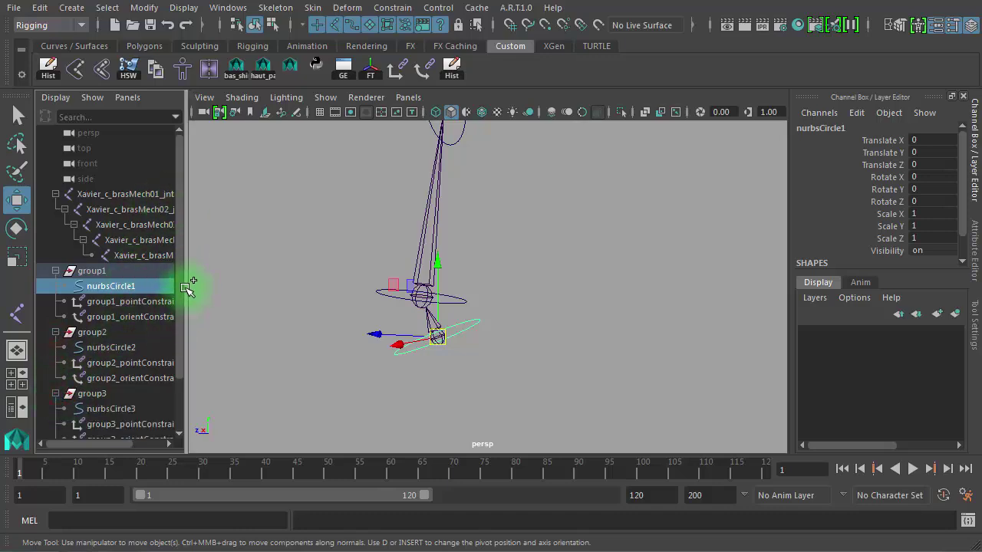
left_click_drag(185, 288, 252, 295)
left_click(132, 302)
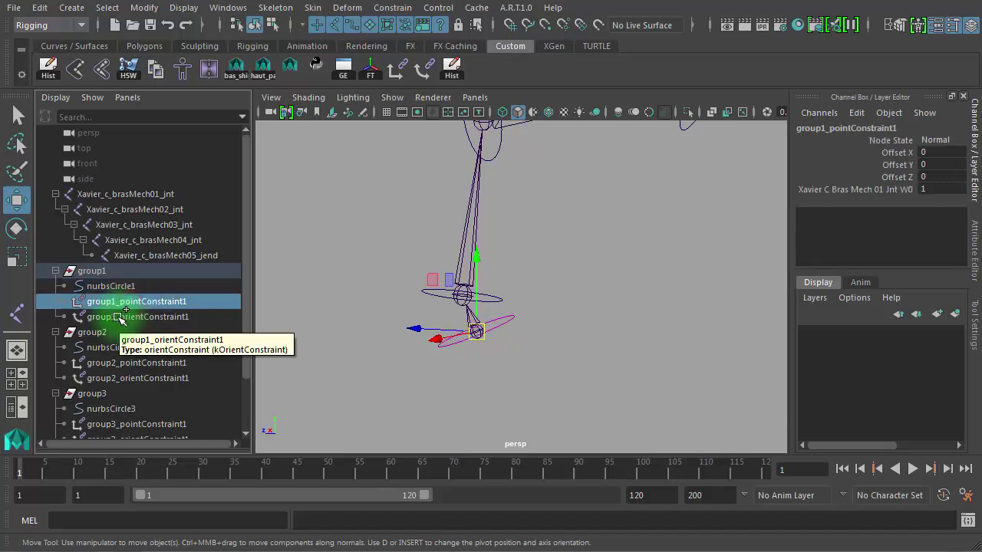
left_click(119, 317, "ctrl")
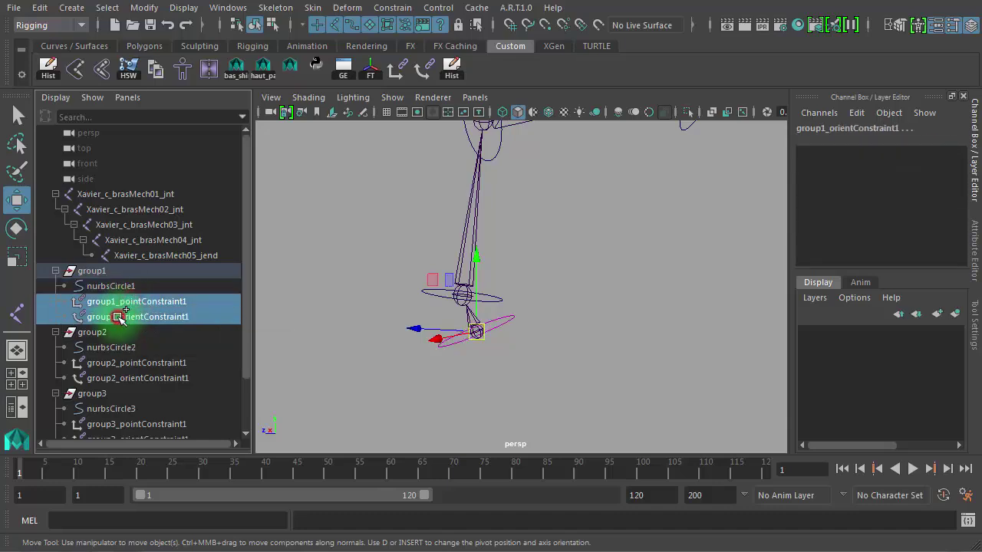
left_click(112, 272)
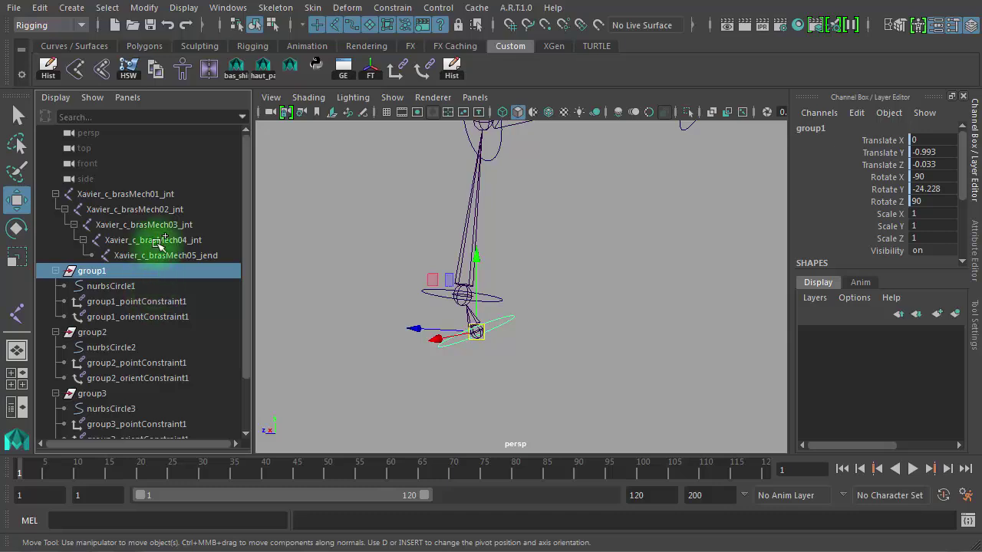
left_click(156, 301)
left_click(156, 316)
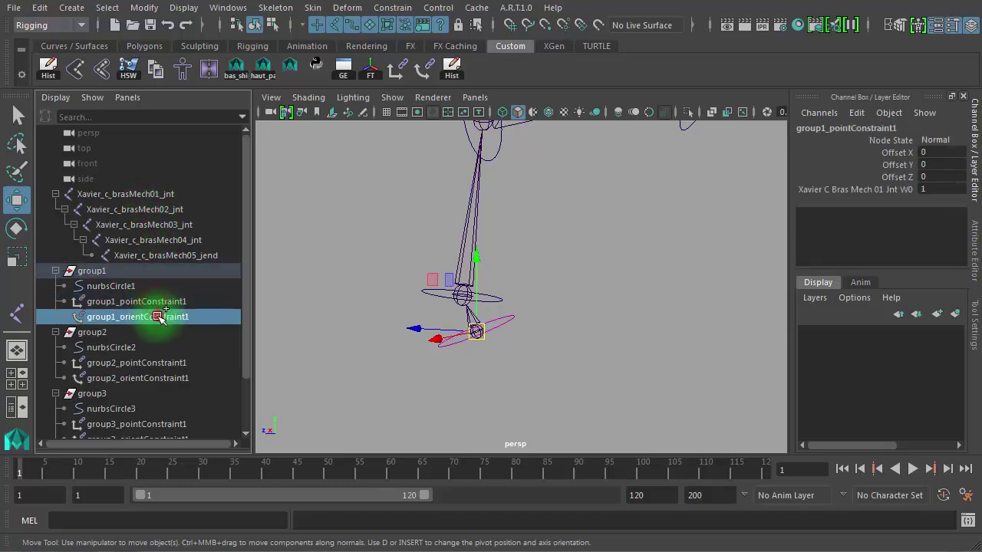
Step: Delete all constraints in the scene by type
left_click(156, 147)
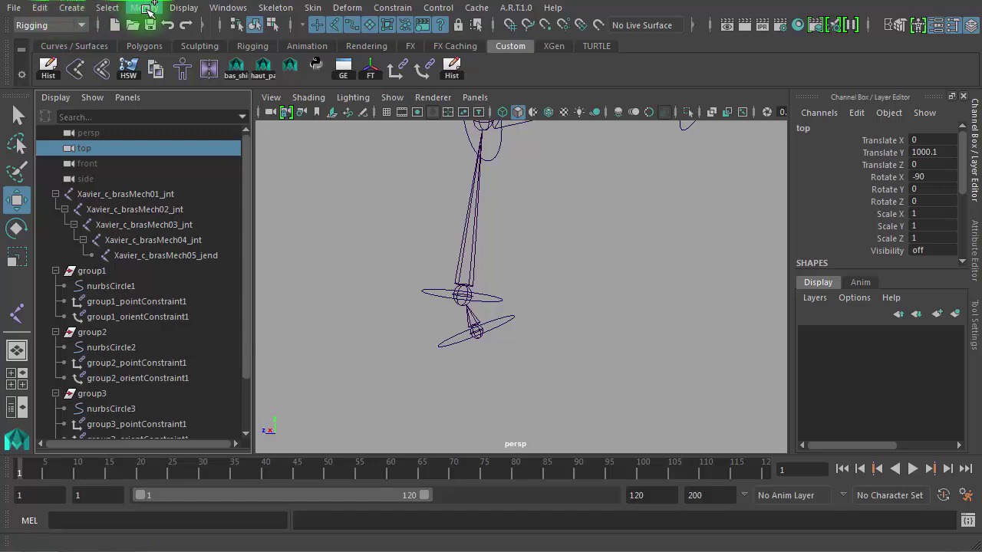
left_click(150, 8)
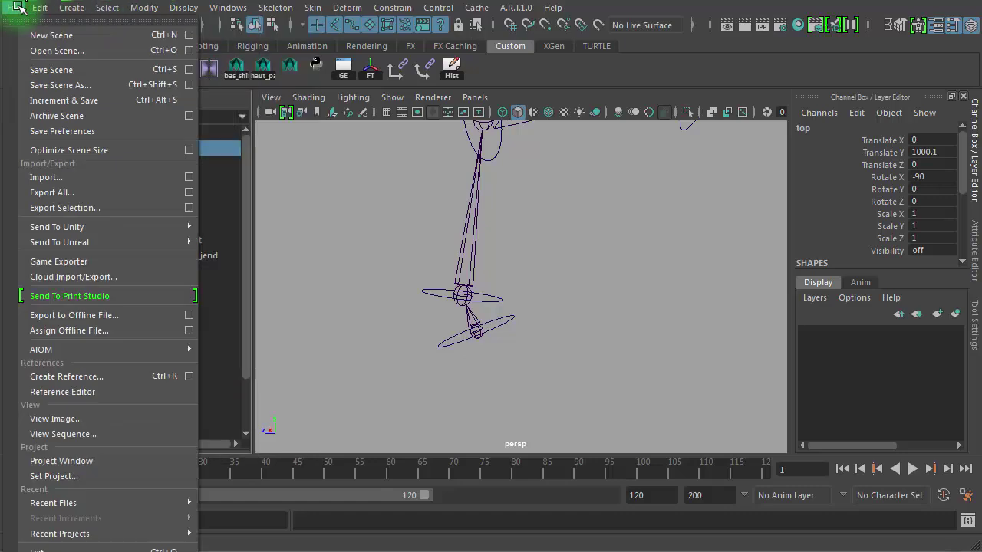
mouse_move(39, 7)
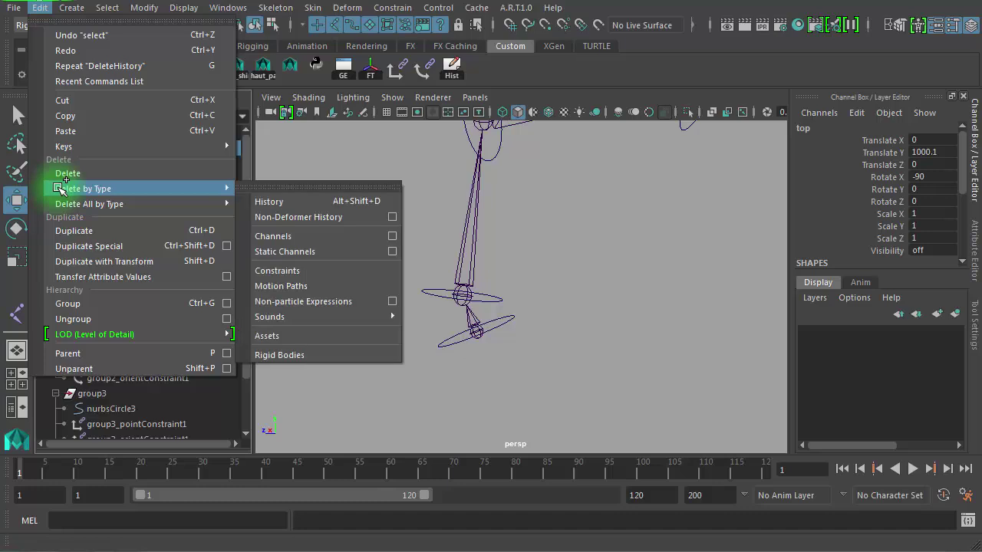
mouse_move(69, 203)
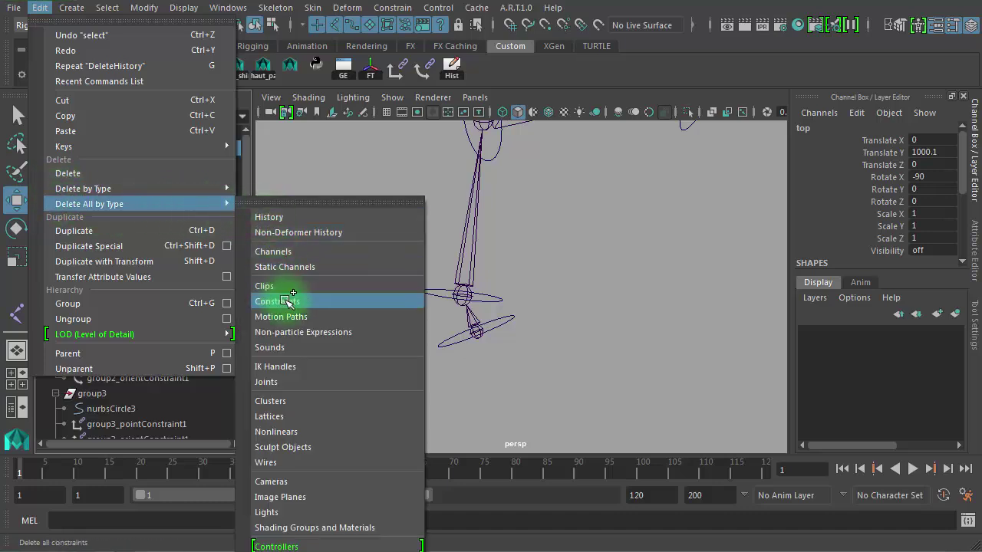
left_click(285, 300)
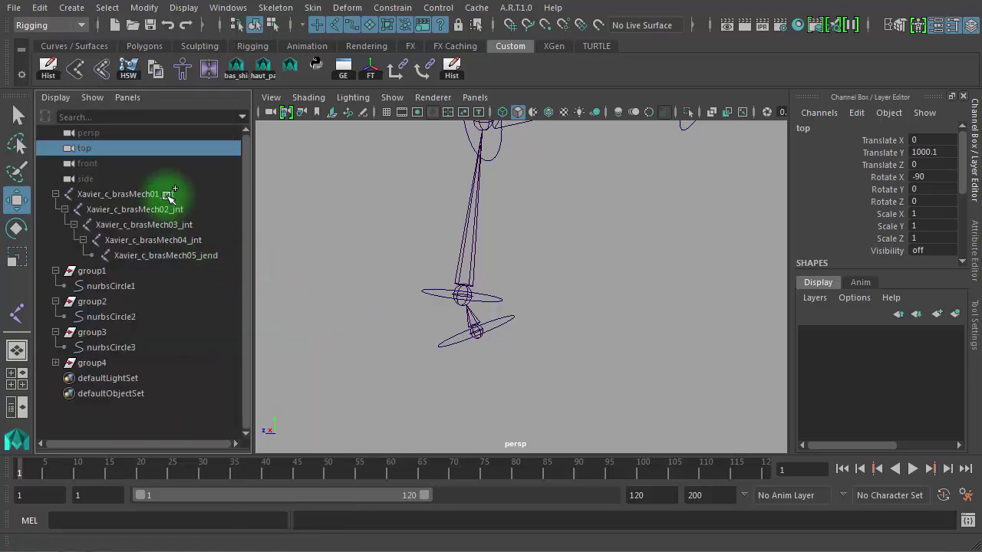
middle_click(169, 382)
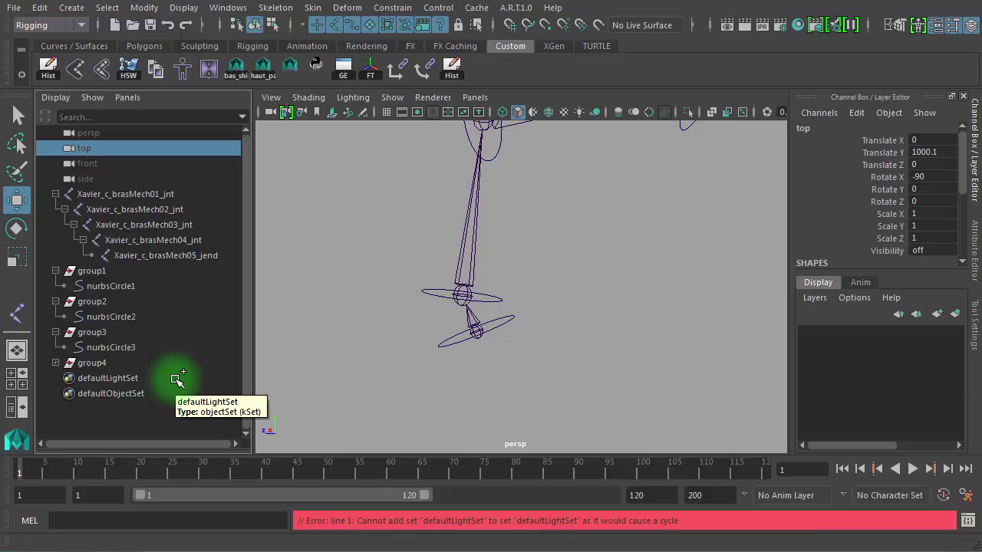
middle_click(177, 376)
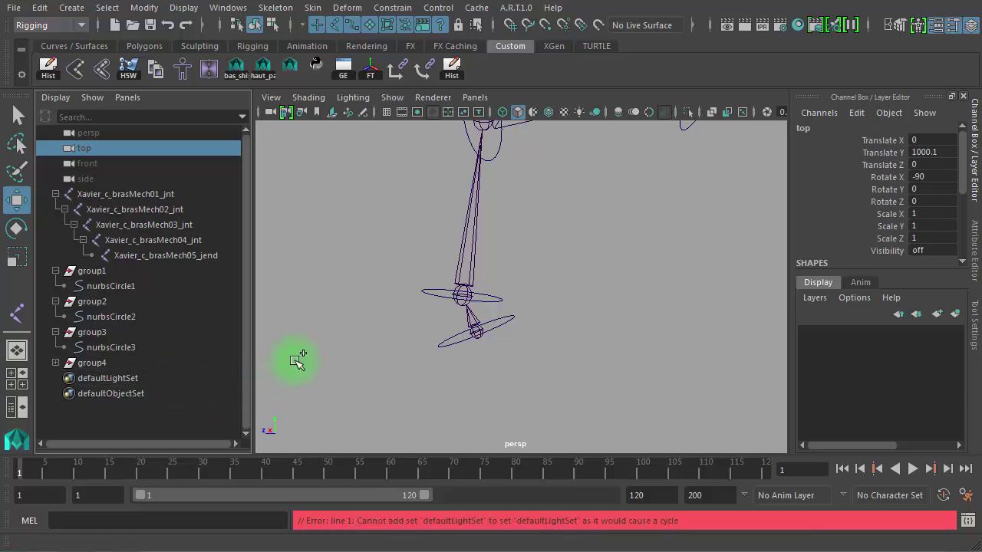
middle_click(304, 359)
key("ctrl+z")
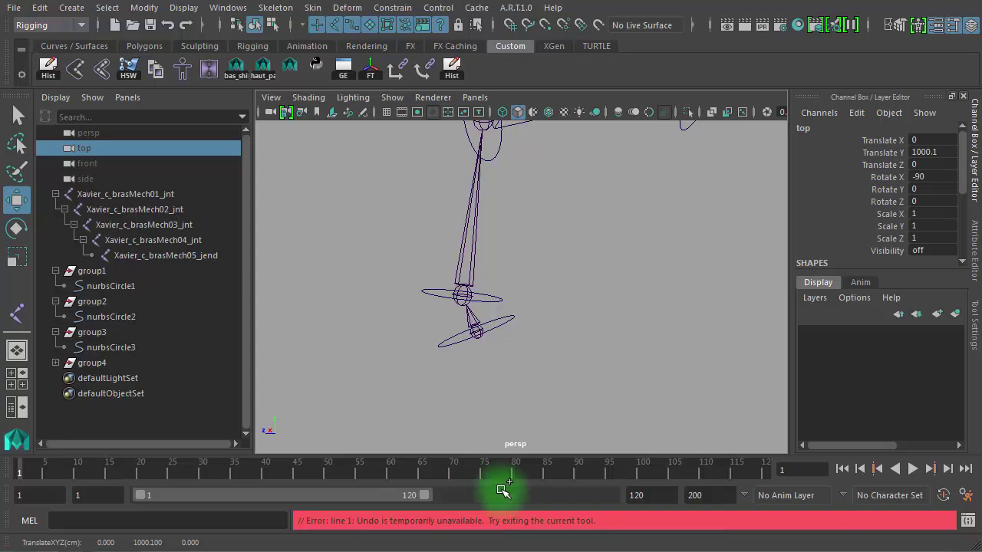
left_click(355, 375)
left_click(337, 338)
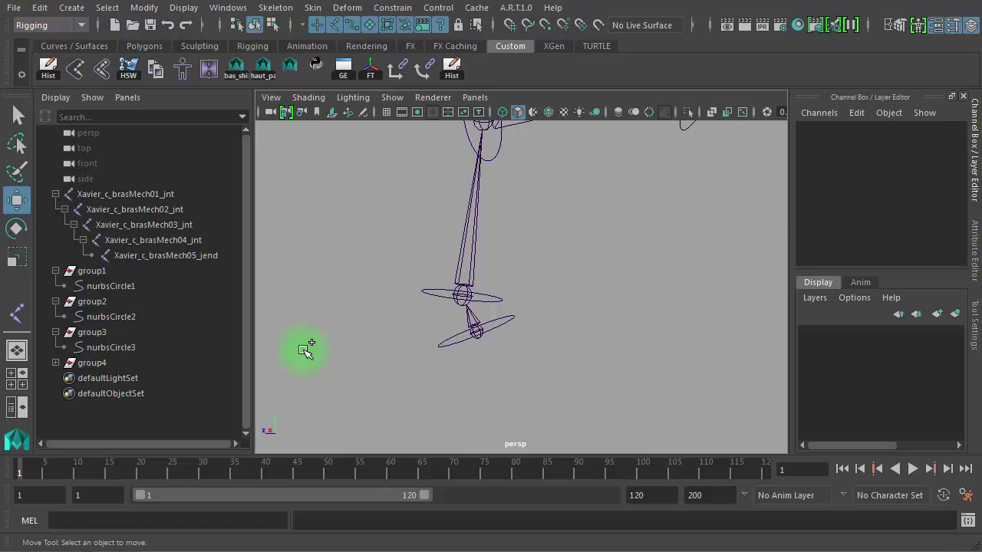
key("ctrl+z")
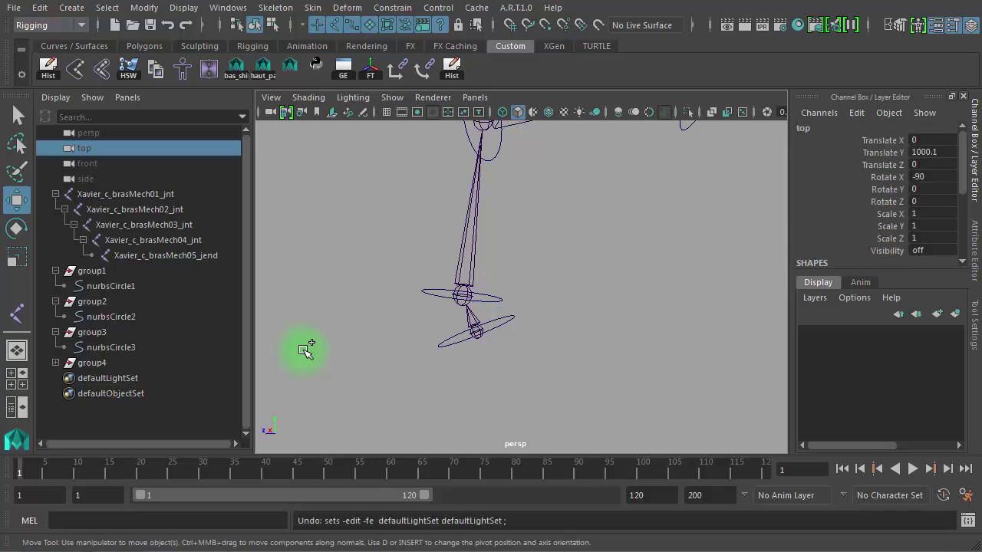
Step: Examine the Delete by Type and Delete All by Type commands, first with a controller group selected and again with nothing selected
left_click(144, 299)
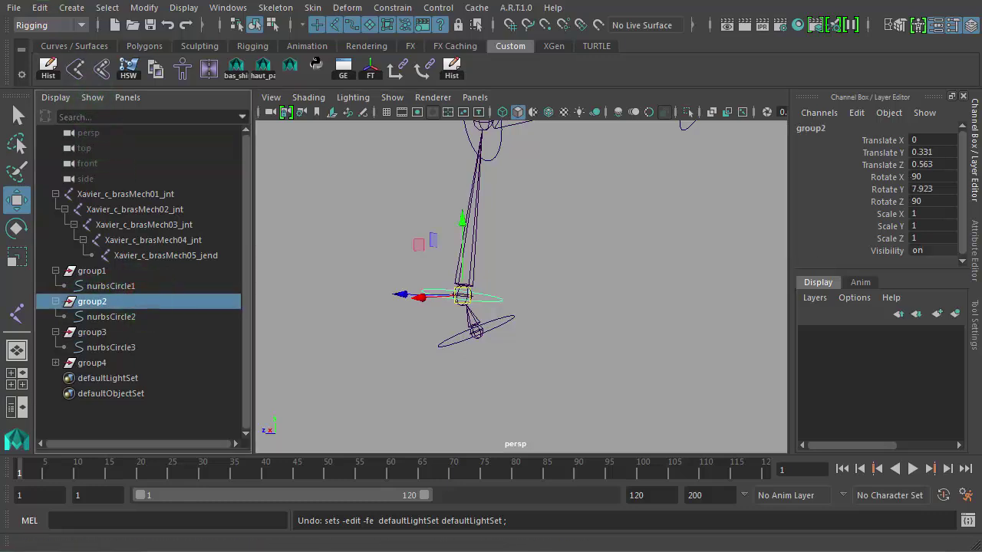
left_click(44, 8)
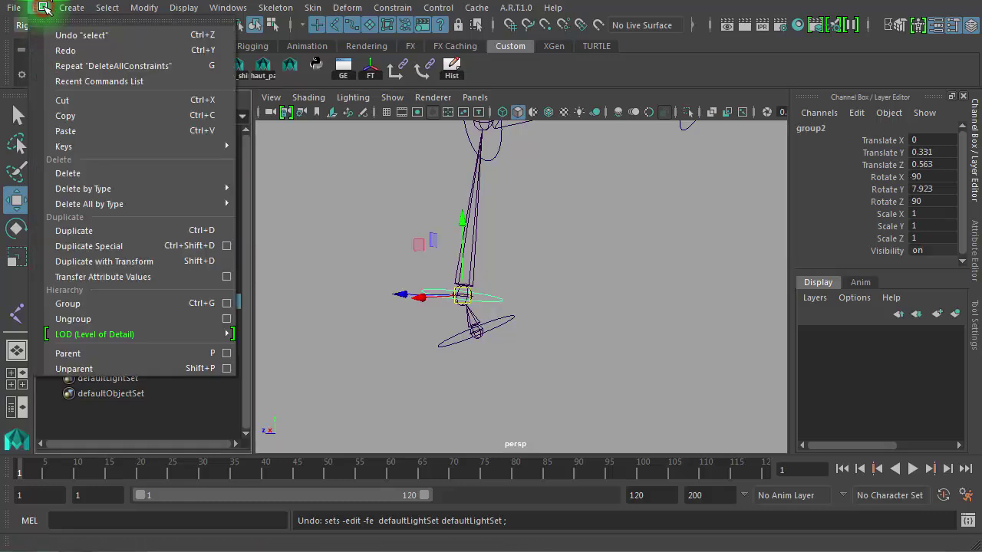
left_click(87, 373)
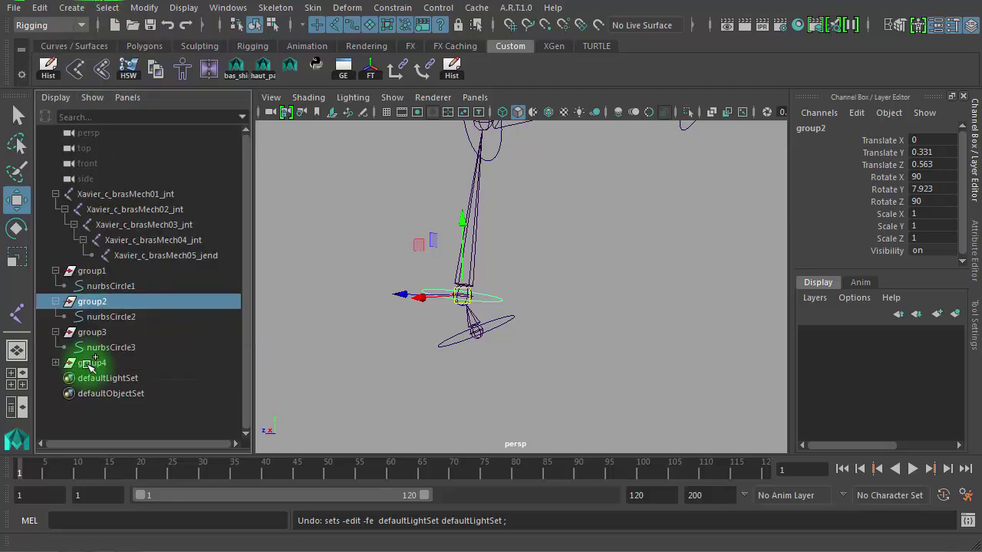
left_click(92, 270)
left_click(39, 8)
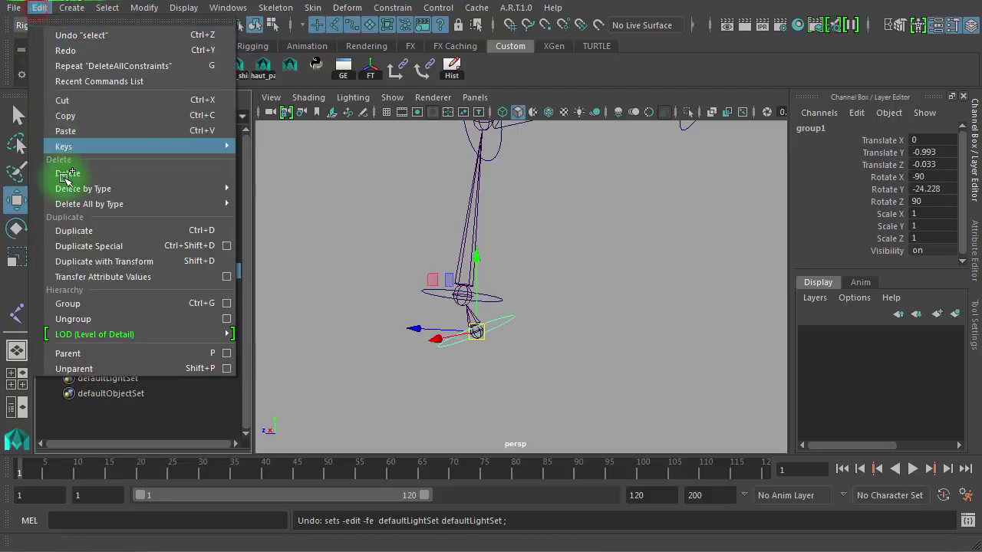
mouse_move(89, 188)
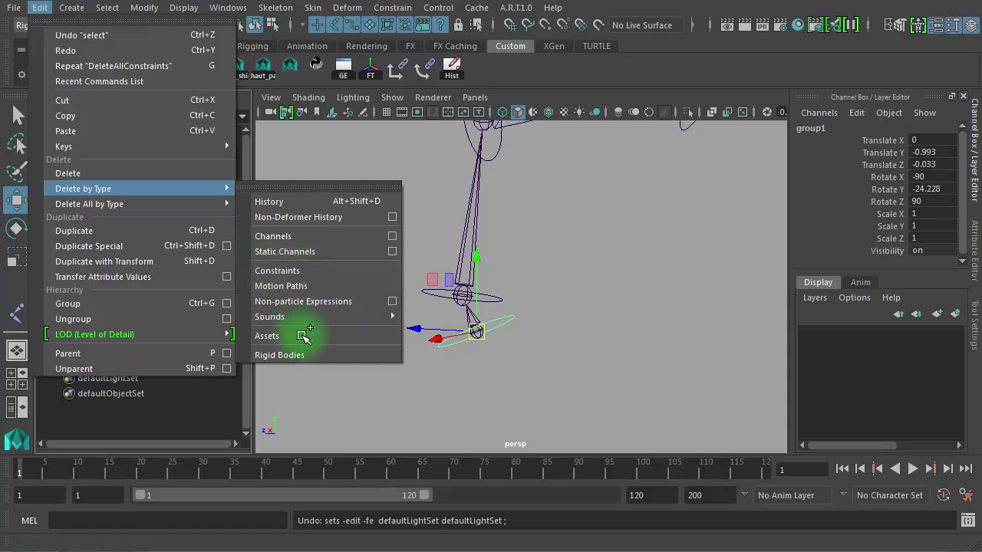
left_click(467, 420)
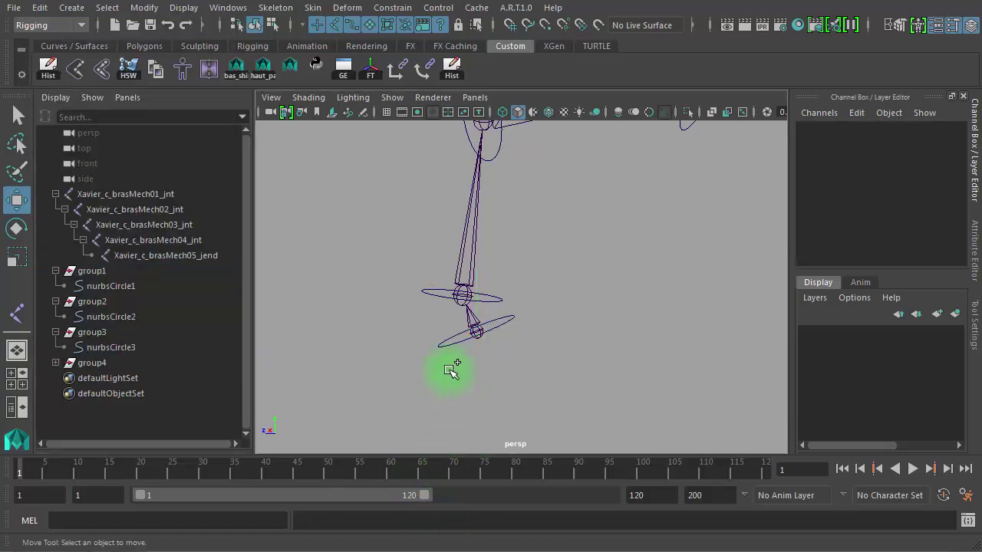
right_click_drag(513, 325, 393, 309, "alt")
middle_click_drag(596, 294, 437, 323, "alt")
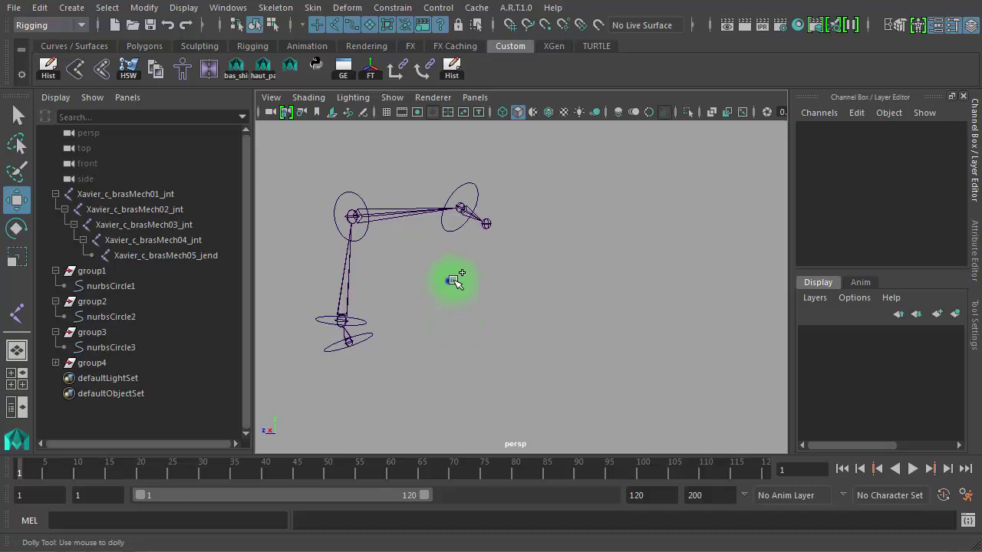
right_click_drag(447, 280, 572, 292, "alt")
middle_click_drag(521, 271, 595, 331, "alt")
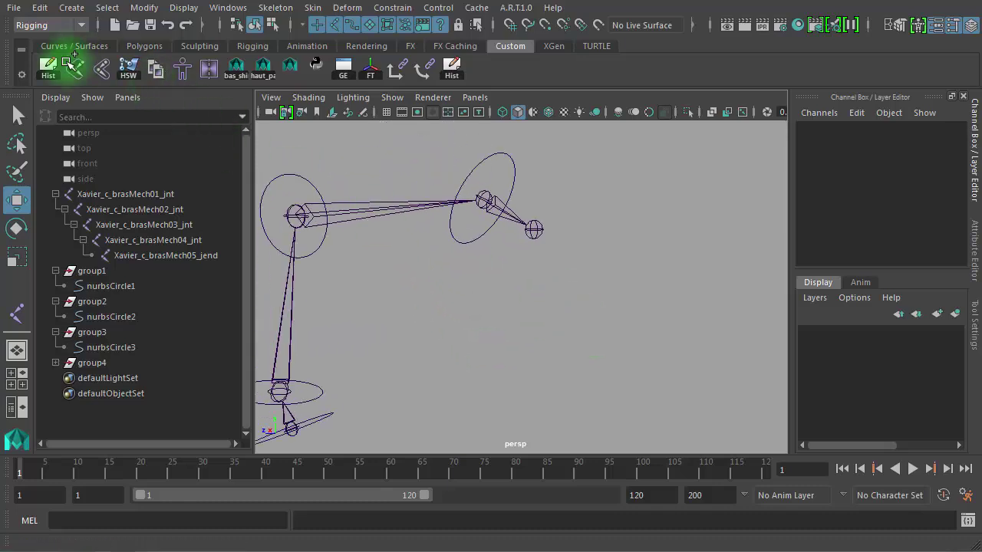
left_click(42, 7)
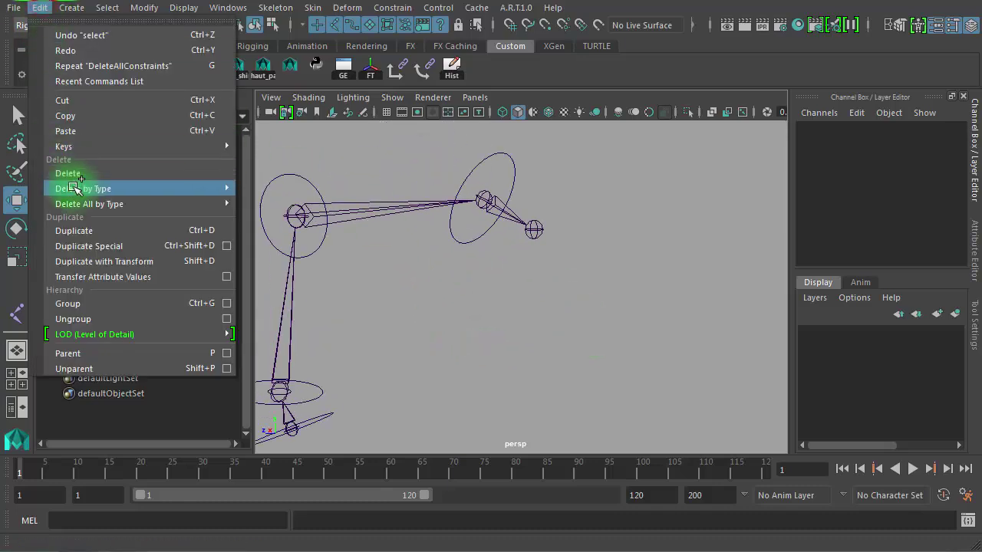
mouse_move(104, 207)
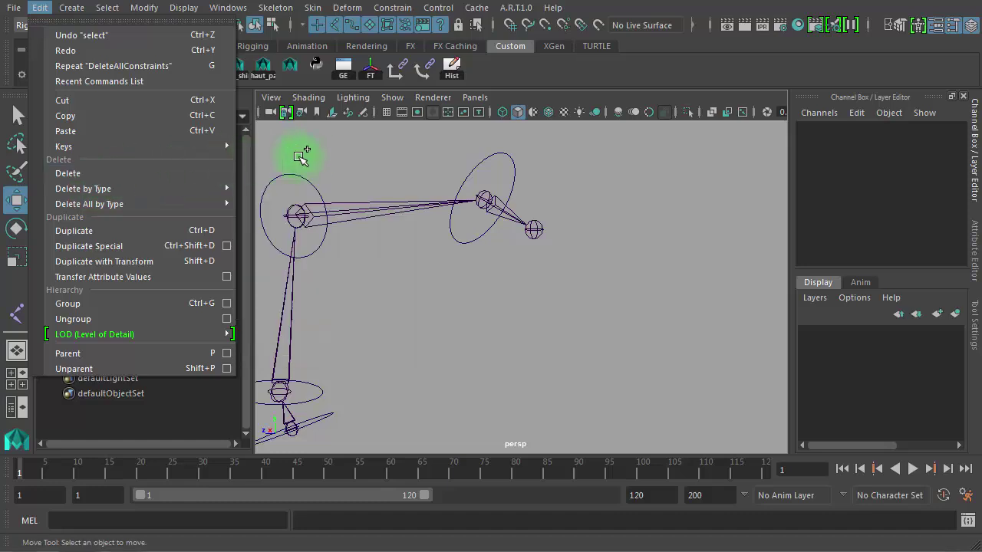
left_click(314, 151)
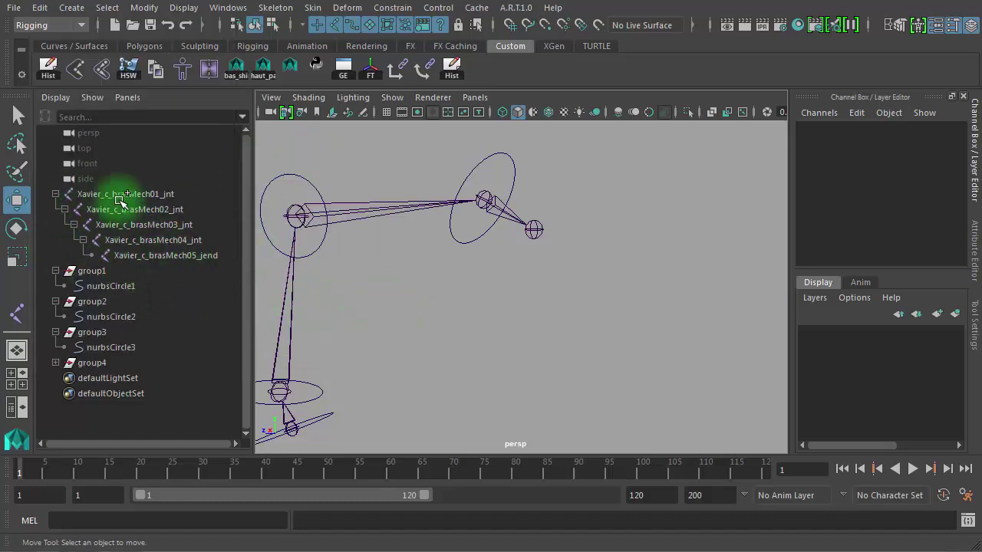
Step: Apply an orient constraint from nurbsCircle1 to the brasMech01_jnt joint
left_click(118, 286)
left_click(126, 194, "ctrl")
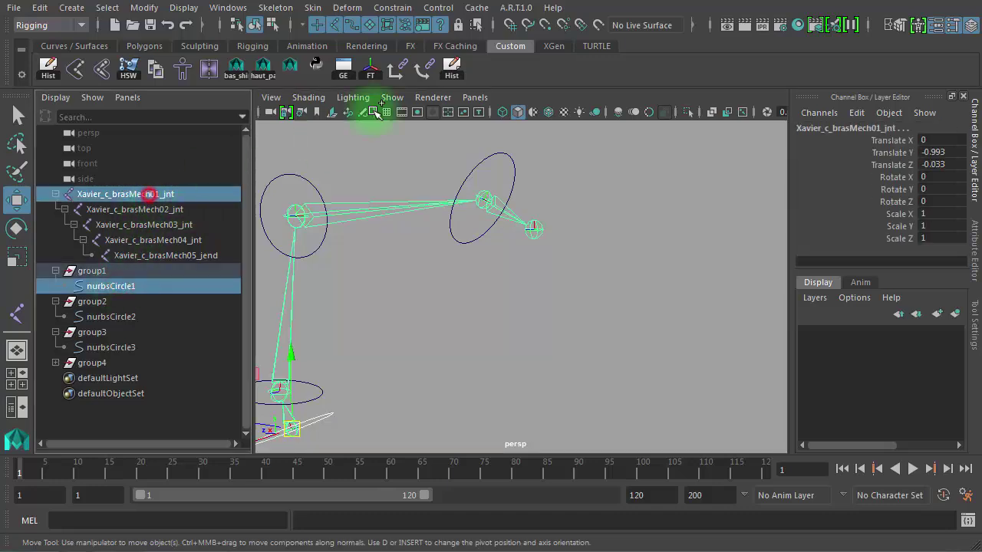
left_click(427, 70)
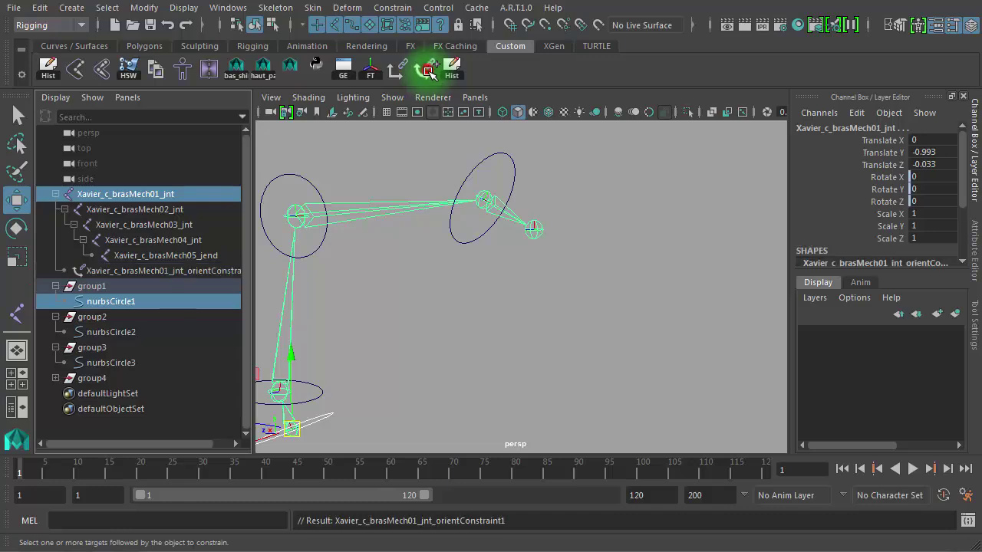
Step: Apply an orient constraint from nurbsCircle2 to the brasMech02_jnt joint
left_click(108, 332)
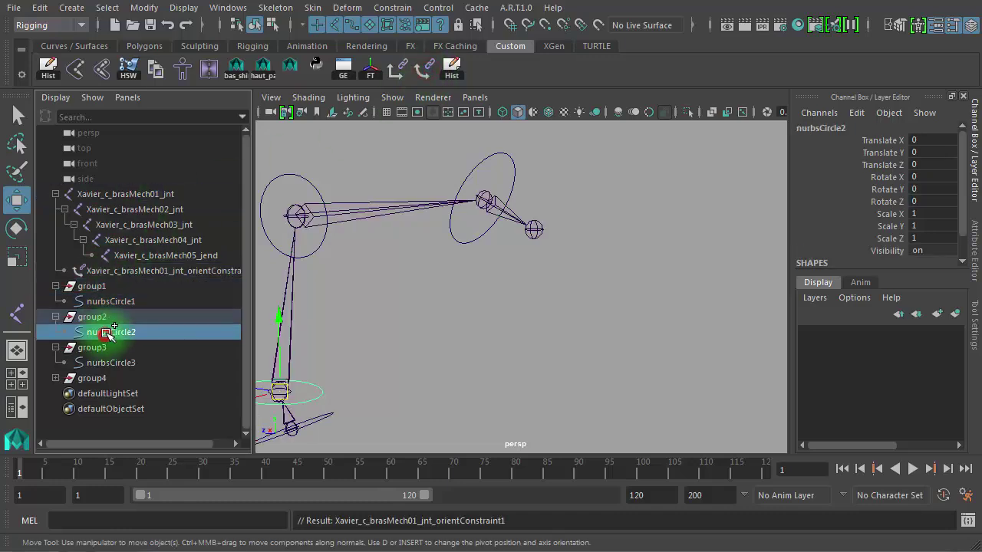
left_click(183, 209, "ctrl")
left_click(429, 65)
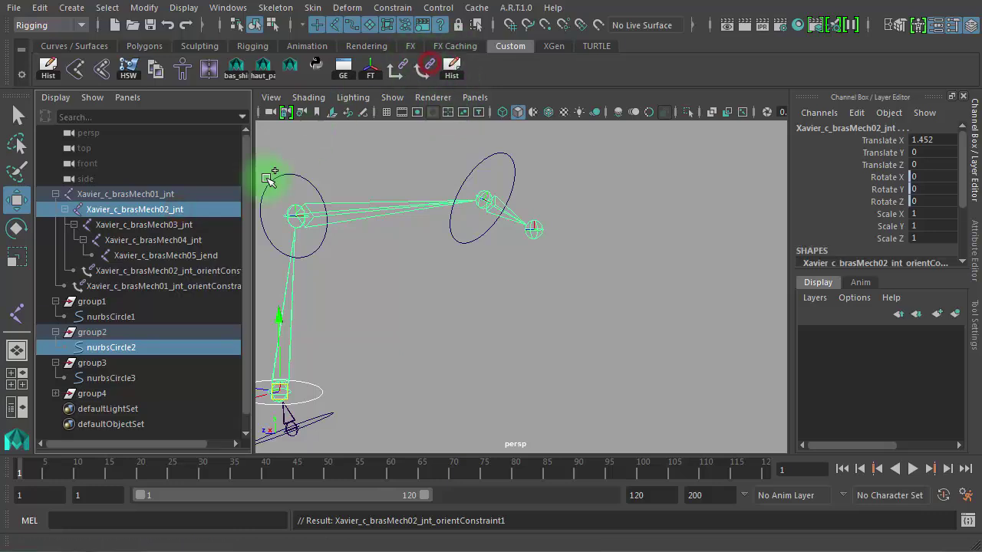
Step: Apply an orient constraint from nurbsCircle3 to the brasMech03_jnt joint
left_click(111, 378)
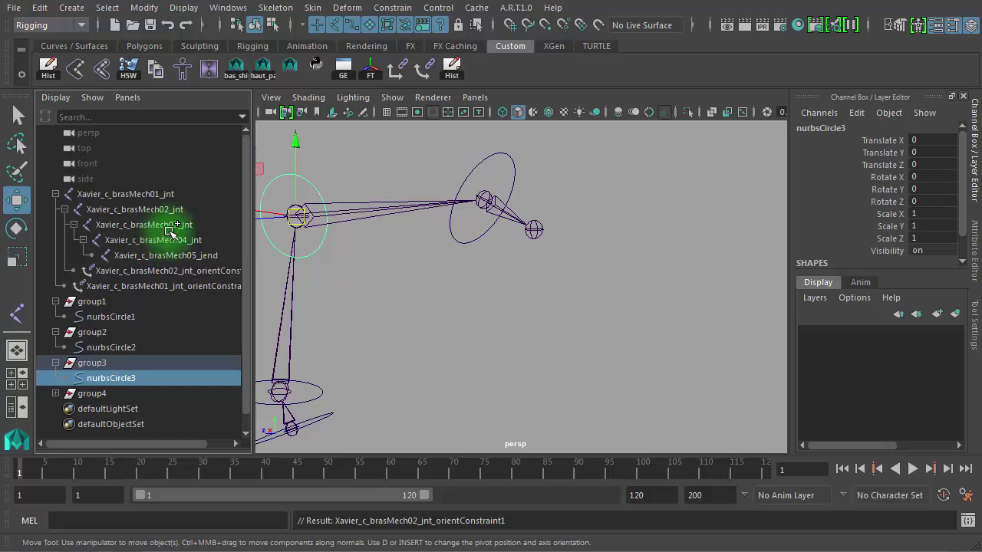
left_click(169, 225, "ctrl")
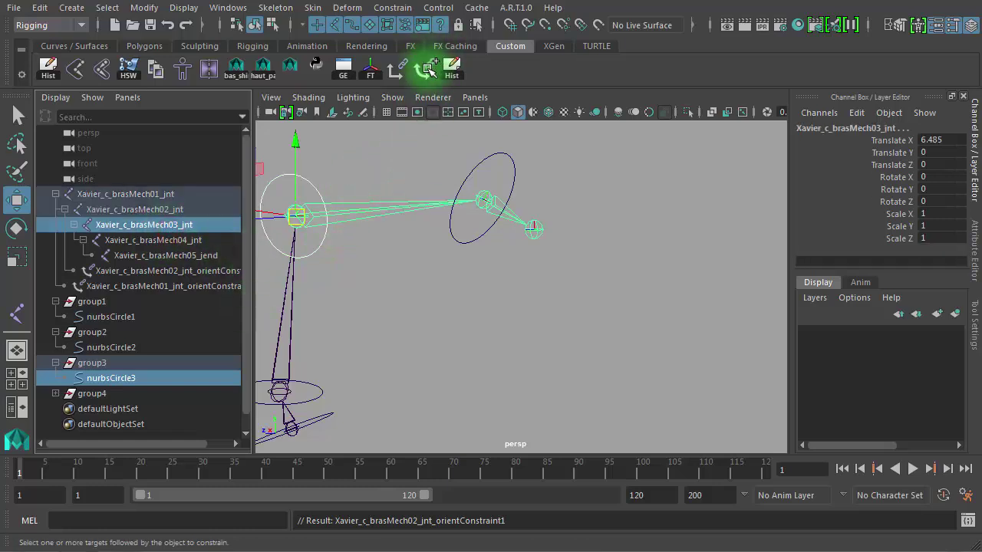
left_click(427, 69)
Step: Apply an orient constraint from nurbsCircle4 to the brasMech04_jnt joint
scroll(246, 282, "down", 1)
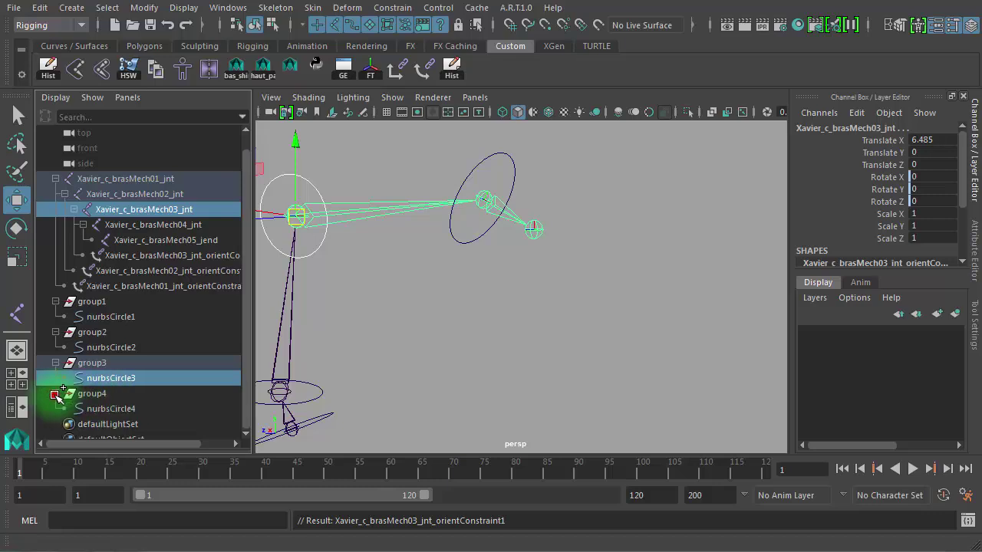
left_click(111, 409)
left_click(176, 225, "ctrl")
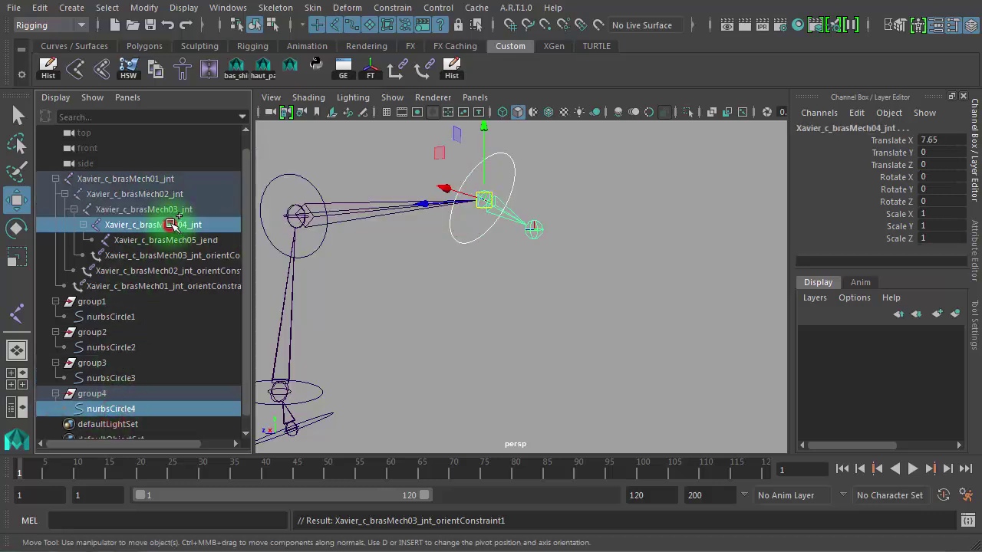
left_click(426, 70)
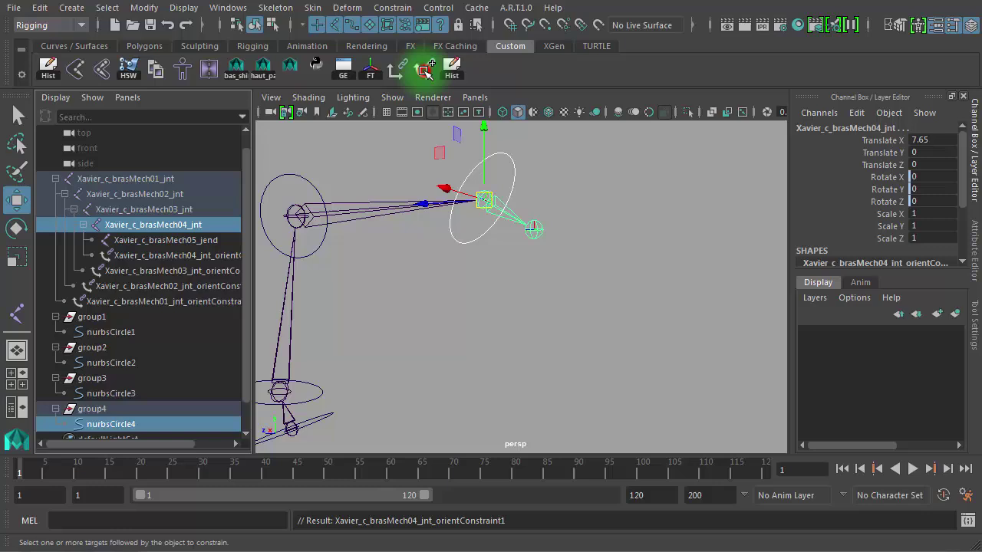
left_click(445, 405)
Step: Test-rotate nurbsCircle4 to check that it drives its joint, and undo the rotation
left_click_drag(427, 366, 466, 295, "alt")
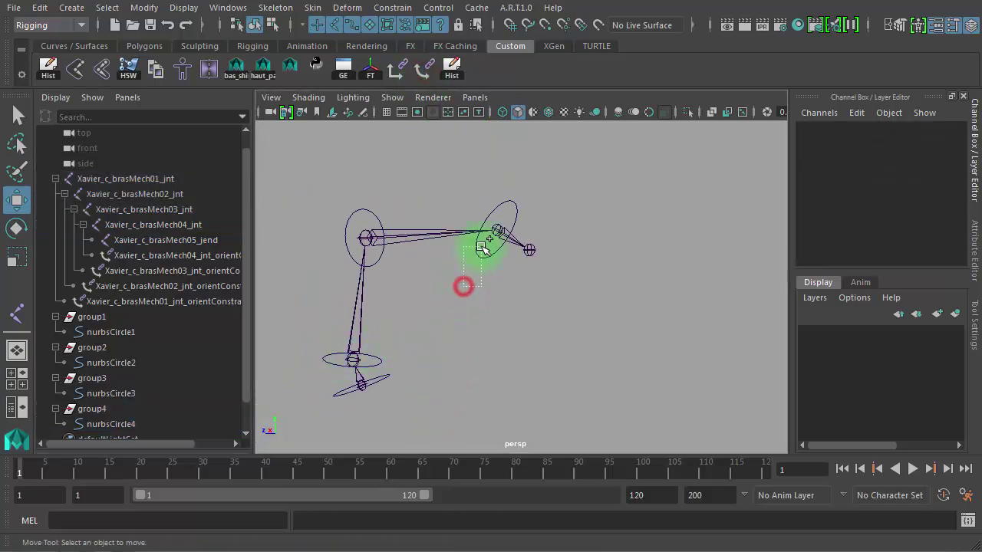
left_click_drag(483, 250, 497, 255)
key("e")
key("r")
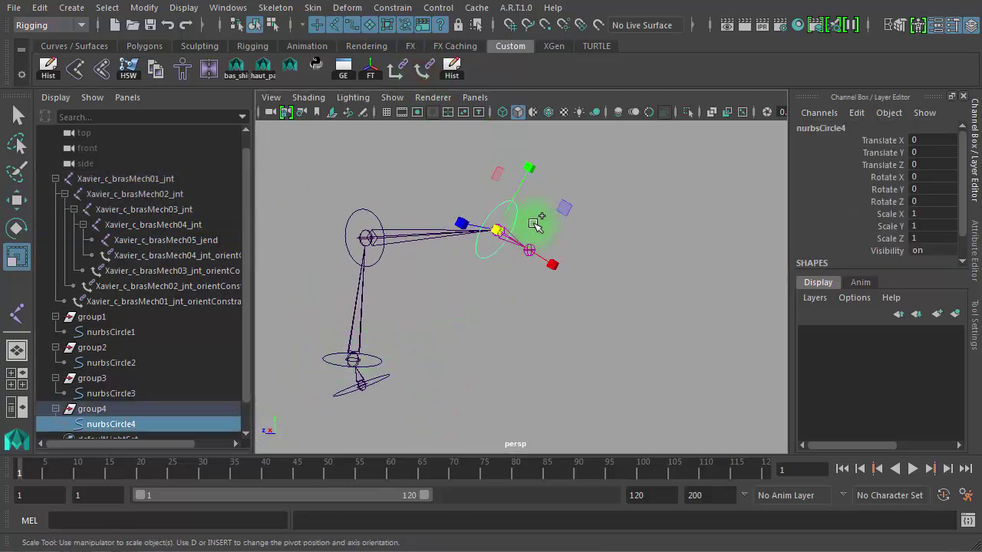
key("e")
left_click_drag(535, 219, 533, 245)
key("ctrl+z")
Step: Test-rotate nurbsCircle3 and nurbsCircle2 one after the other, undoing each rotation
left_click(372, 212)
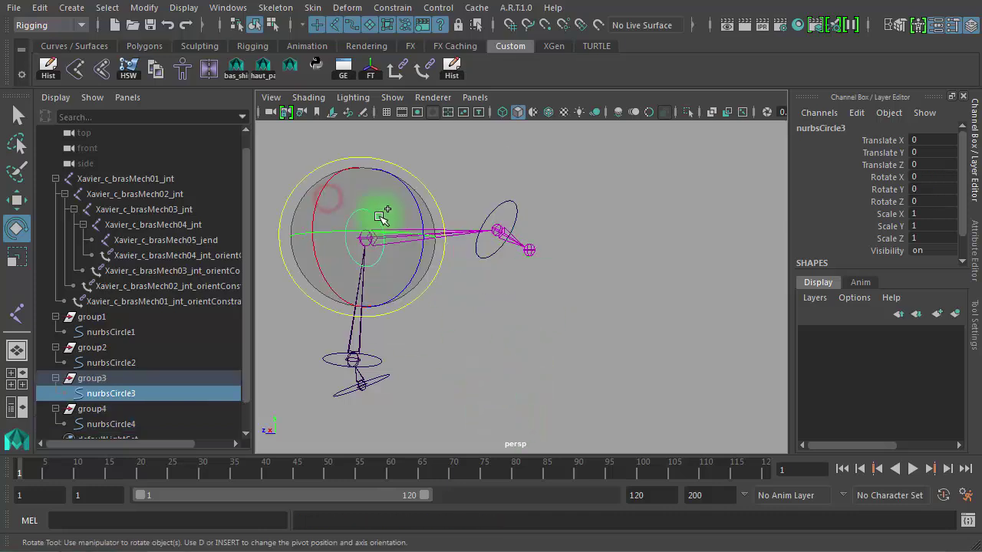
left_click_drag(377, 208, 416, 284)
key("ctrl+z")
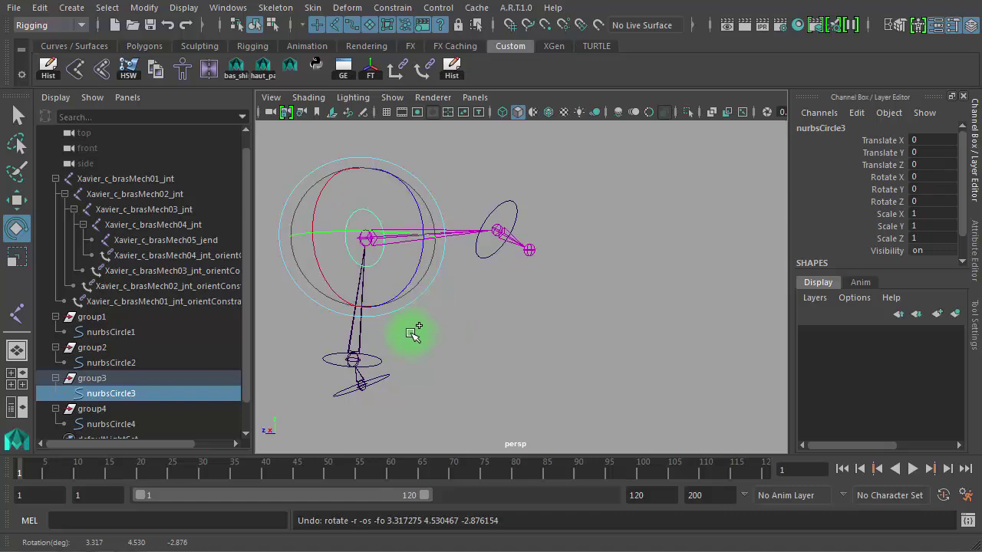
left_click(322, 352)
left_click_drag(373, 346, 401, 350)
key("ctrl+z")
Step: Test-rotate nurbsCircle1 at the arm's base, undo the rotation and clear the selection
left_click(522, 394)
left_click(375, 381)
key("ctrl+z")
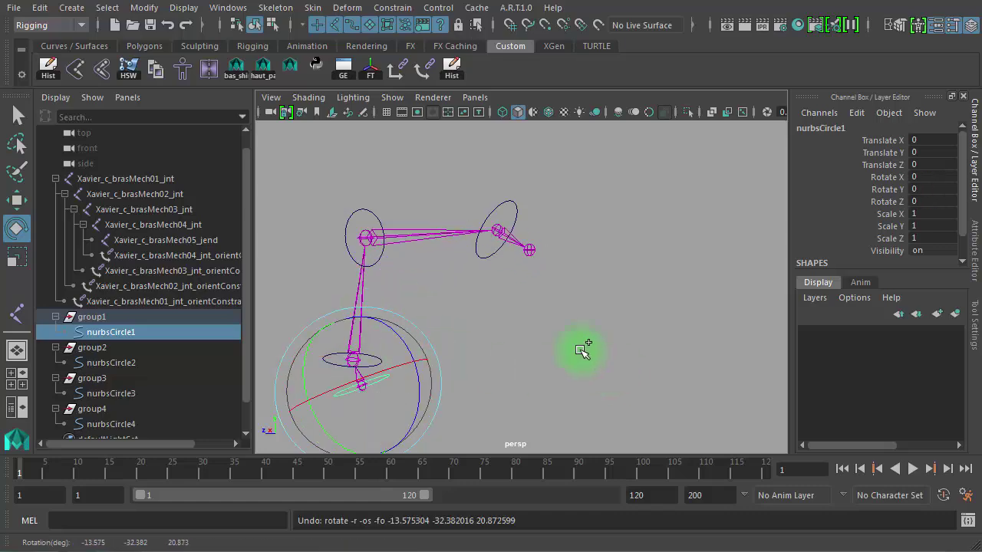
left_click(545, 322)
left_click_drag(473, 331, 529, 328, "alt")
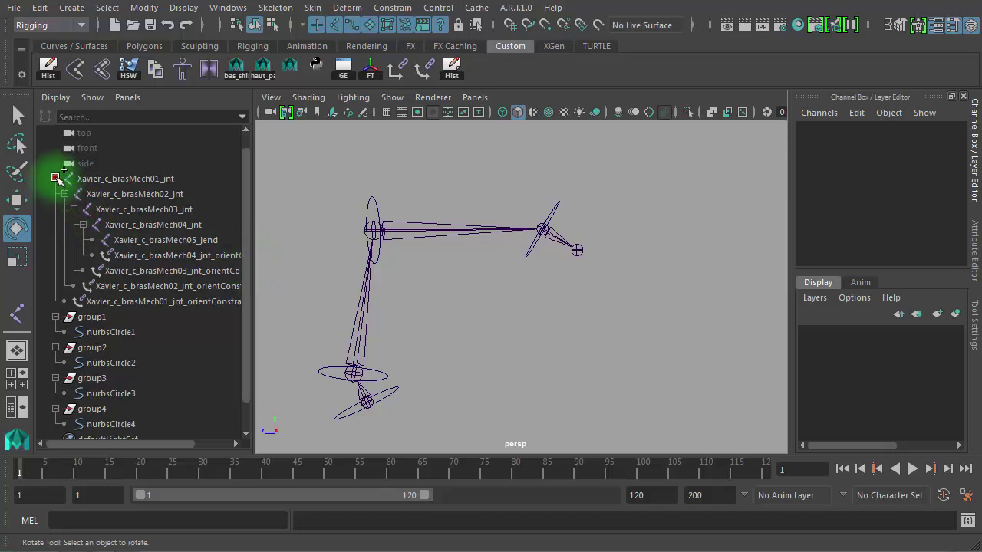
Step: Collapse the joint hierarchy and parent group2 under nurbsCircle1, expanding the hierarchy to show nurbsCircle2
left_click(57, 179)
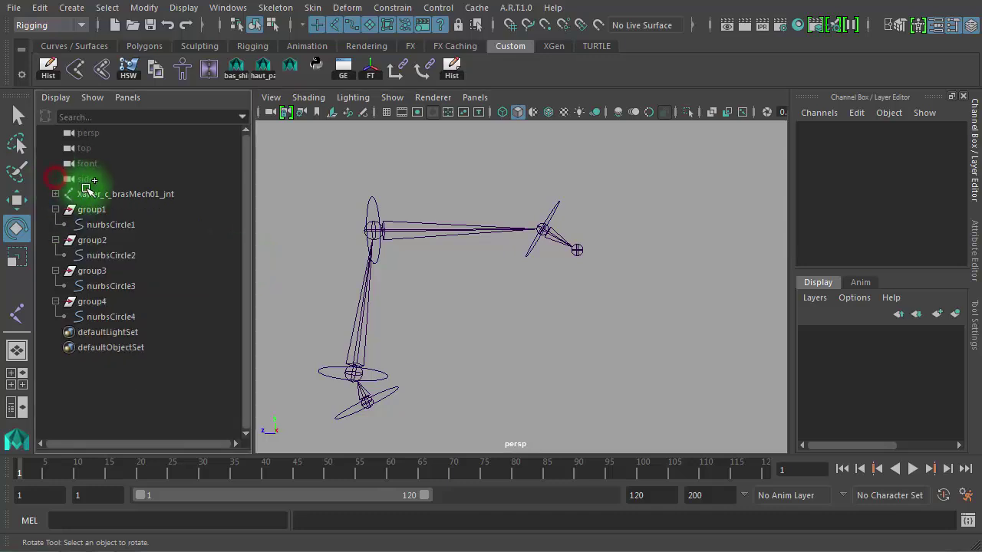
left_click(105, 241)
middle_click_drag(103, 243, 125, 223)
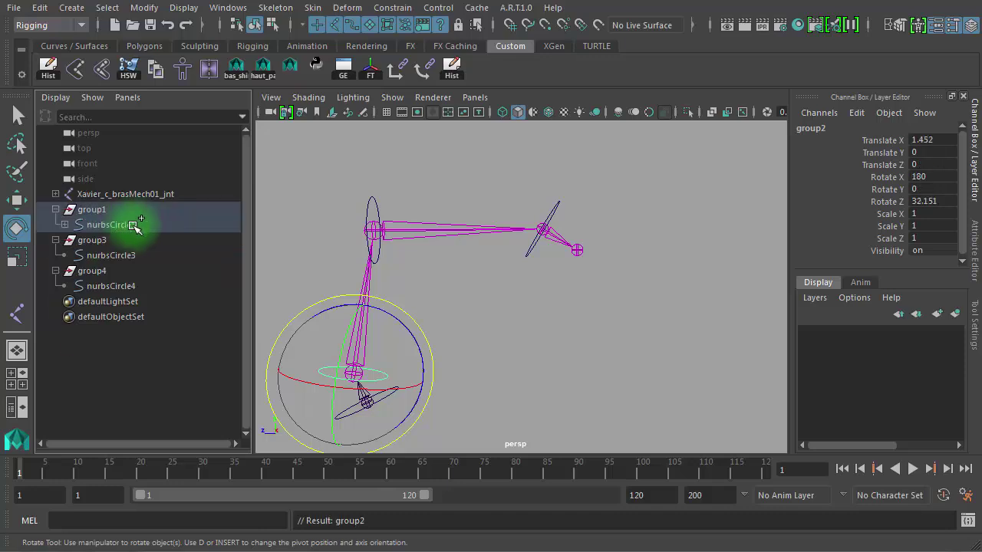
left_click(69, 225)
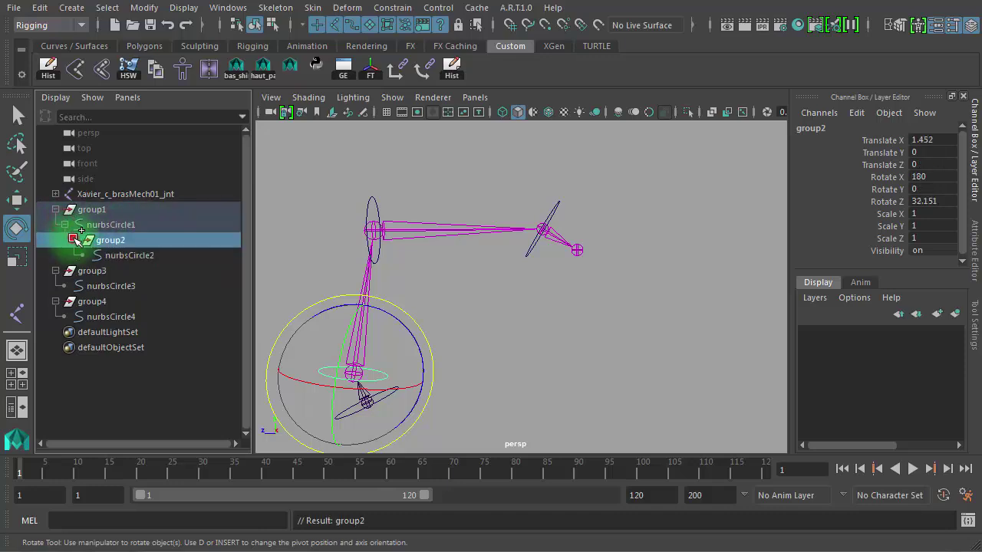
Step: Parent group3 under nurbsCircle2 and expand the hierarchy to show nurbsCircle3
left_click(100, 272)
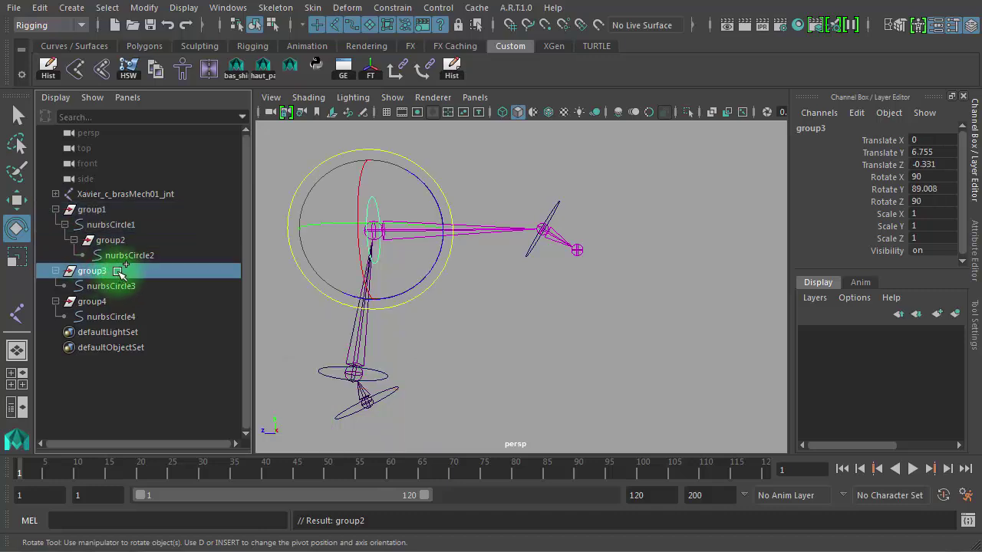
middle_click_drag(121, 272, 92, 257)
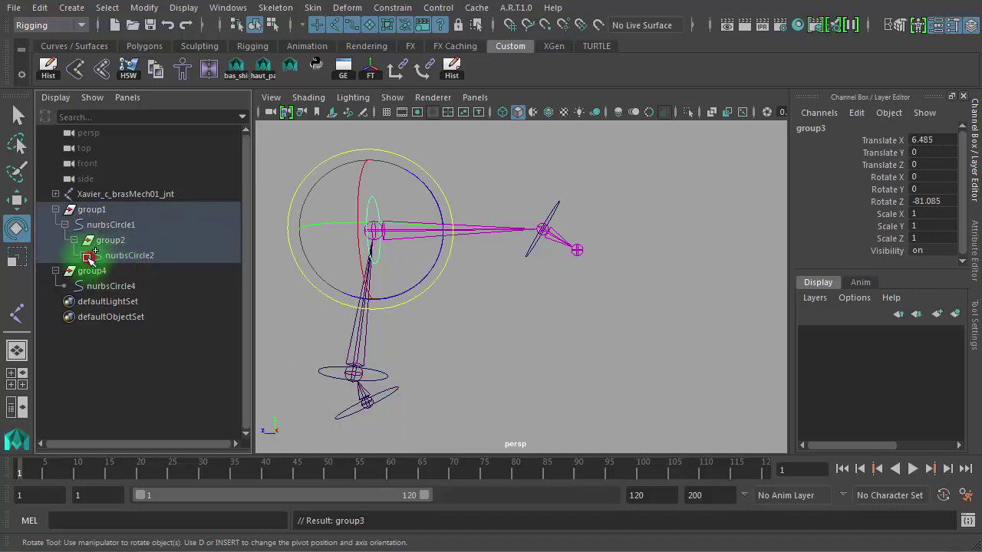
left_click(85, 256)
left_click(87, 270)
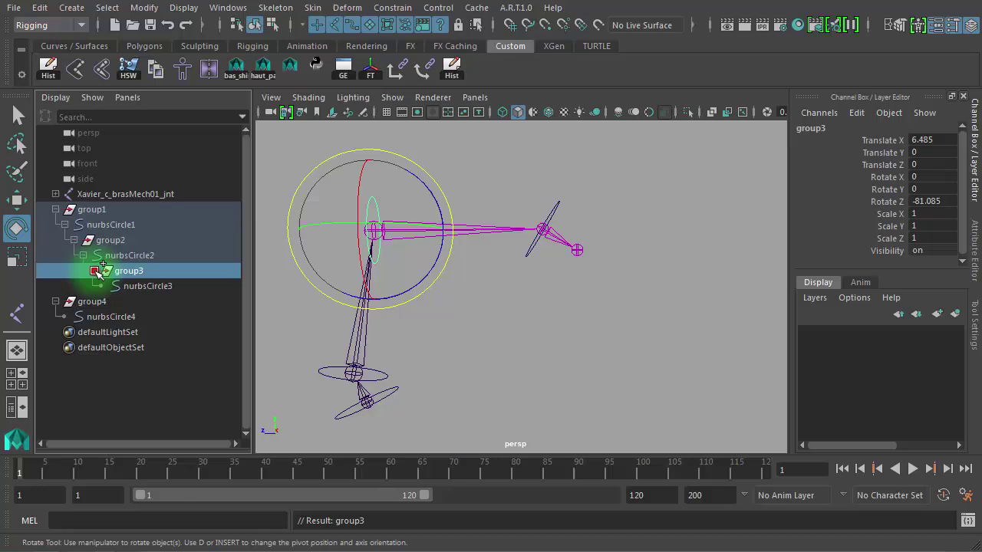
Step: Parent group4 under nurbsCircle3, expand the hierarchy and select nurbsCircle4
left_click(92, 303)
middle_click_drag(140, 289, 141, 289)
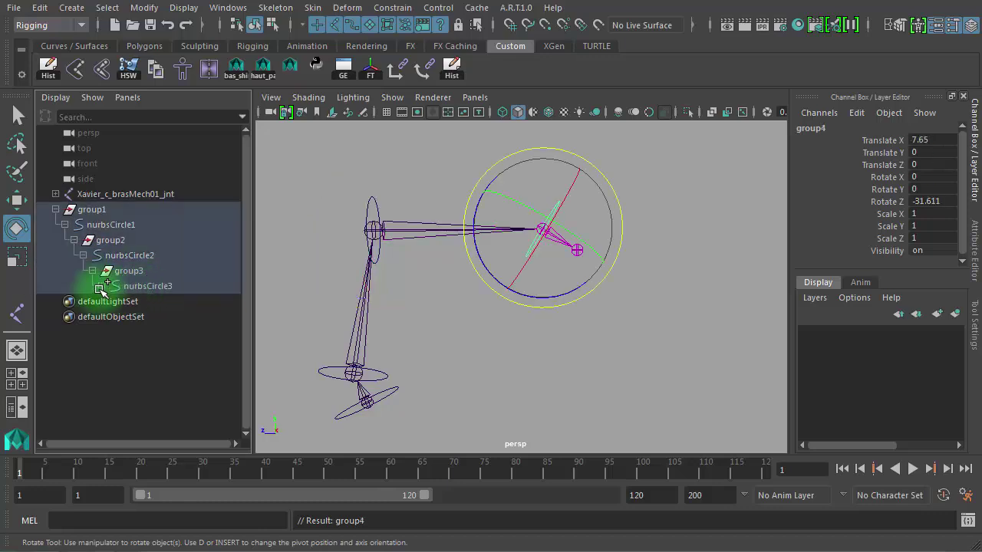
left_click(114, 303)
left_click(167, 316)
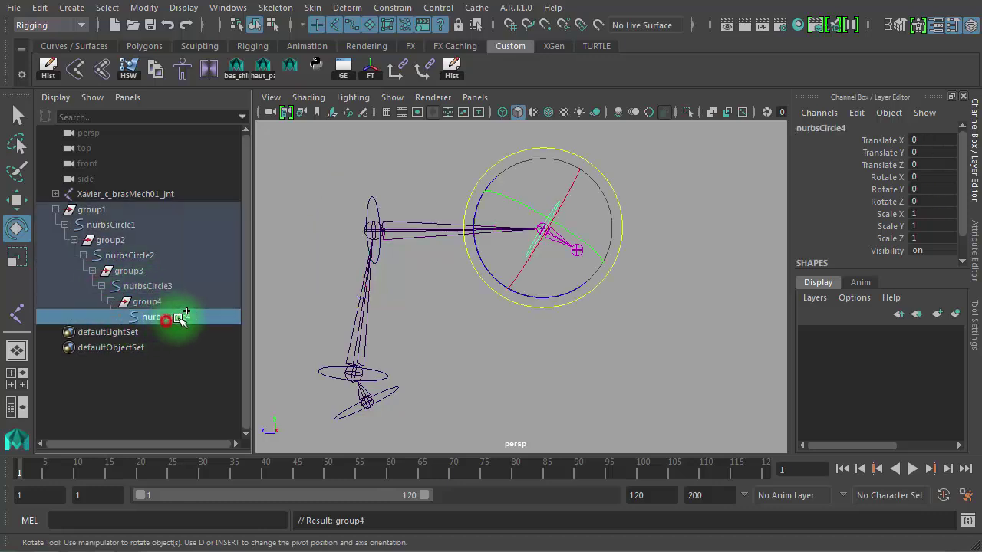
Step: Test the controller hierarchy by rotating nurbsCircle1 about -4.9 degrees and nurbsCircle2 about -8.4 degrees in Z
left_click(420, 370)
left_click(397, 387)
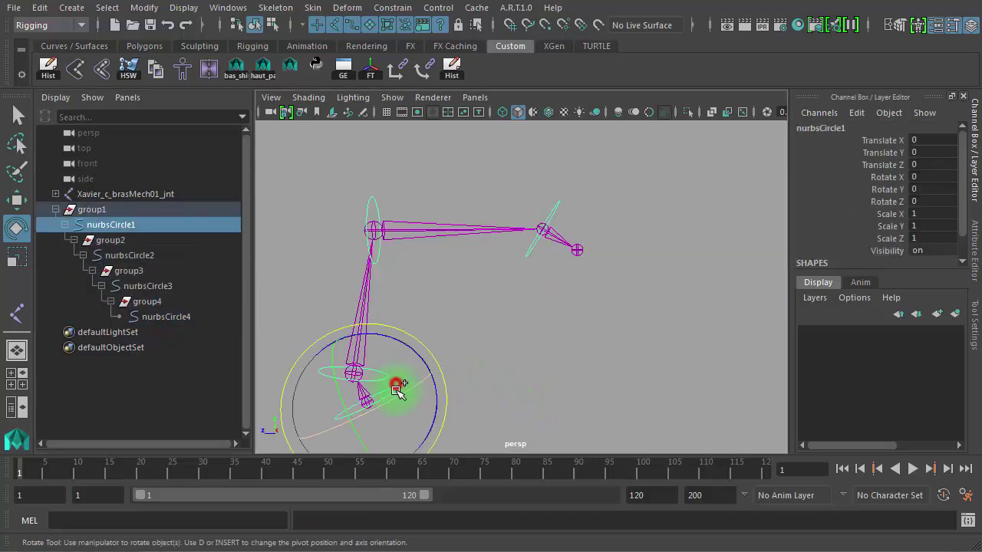
left_click_drag(426, 359, 360, 392)
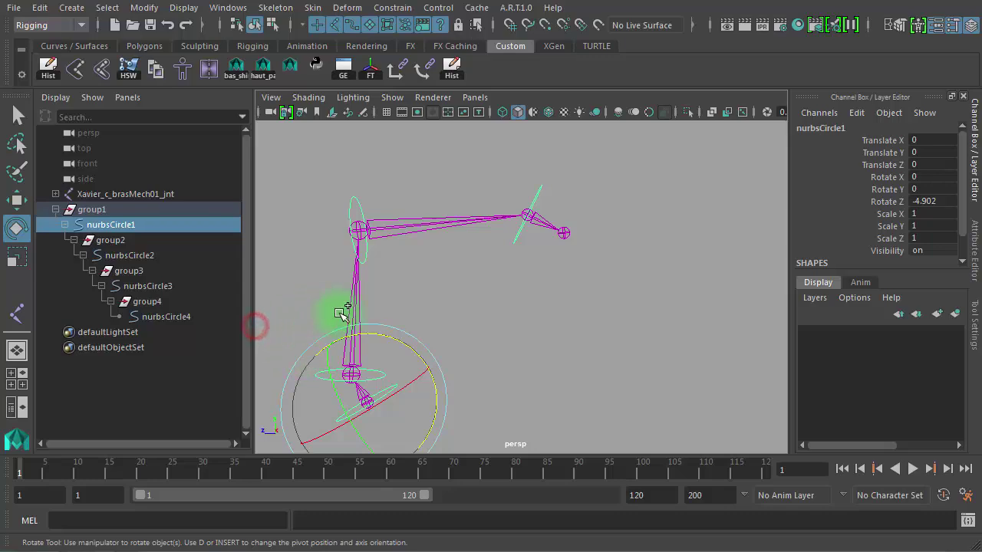
left_click(428, 295)
left_click(379, 376)
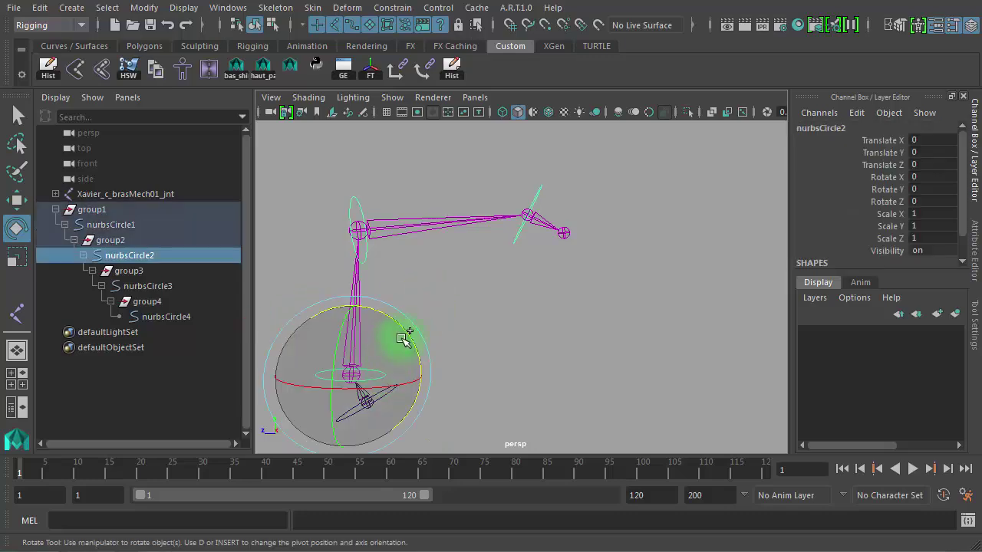
left_click_drag(401, 335, 354, 189)
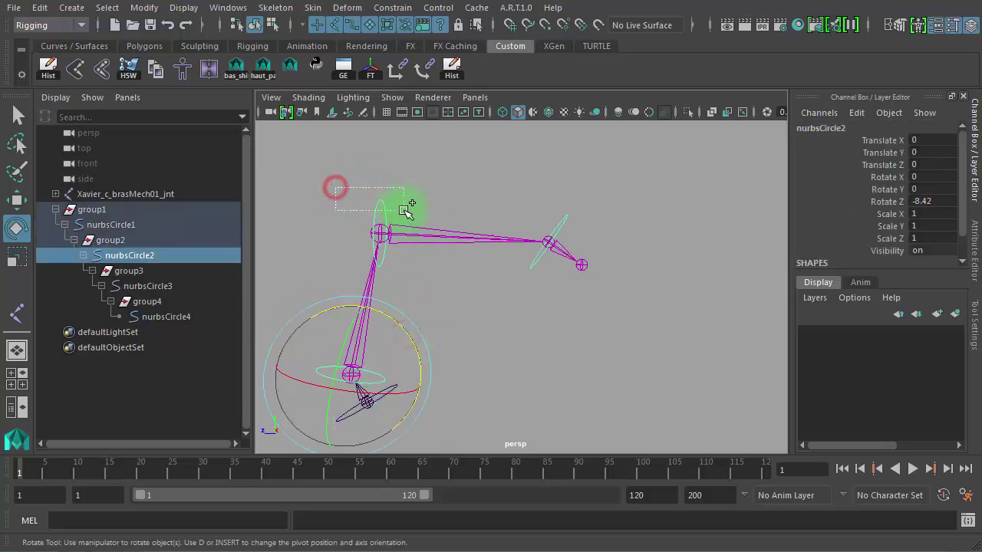
Step: Test-rotate nurbsCircle3, and rotate nurbsCircle4 to about 16.6, -0.9 and -2.2 degrees in X, Y and Z
left_click_drag(405, 211, 405, 211)
left_click_drag(412, 200, 477, 201)
left_click_drag(567, 191, 569, 220)
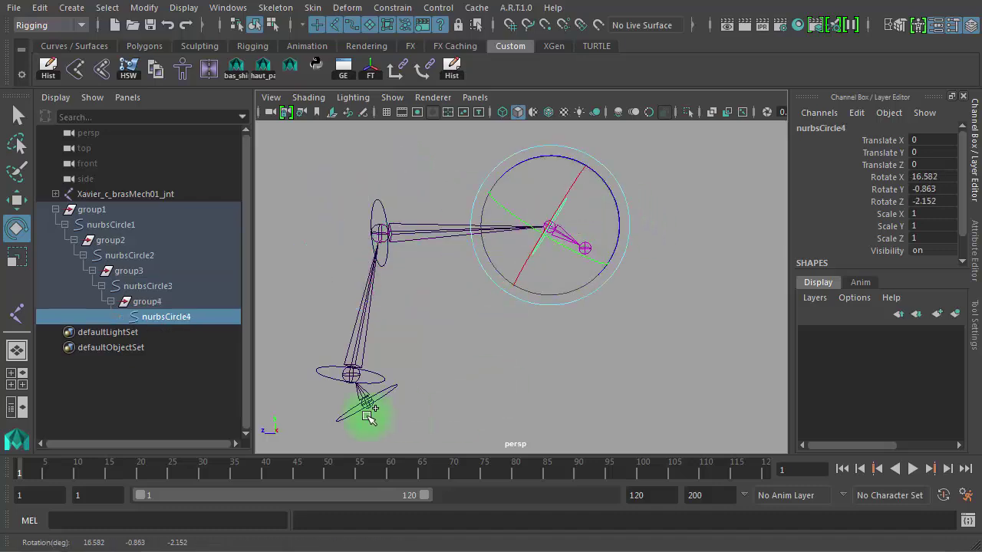
Step: Select all four NURBS circle controllers and set their Rotate X, Y and Z to 0
left_click(400, 363)
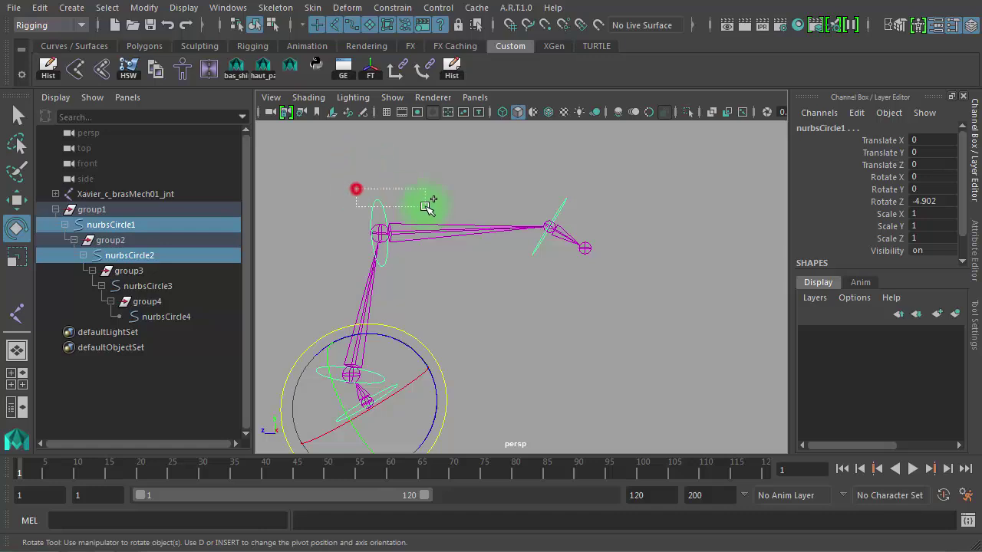
left_click_drag(427, 207, 429, 208, "shift")
left_click_drag(510, 197, 592, 209, "shift")
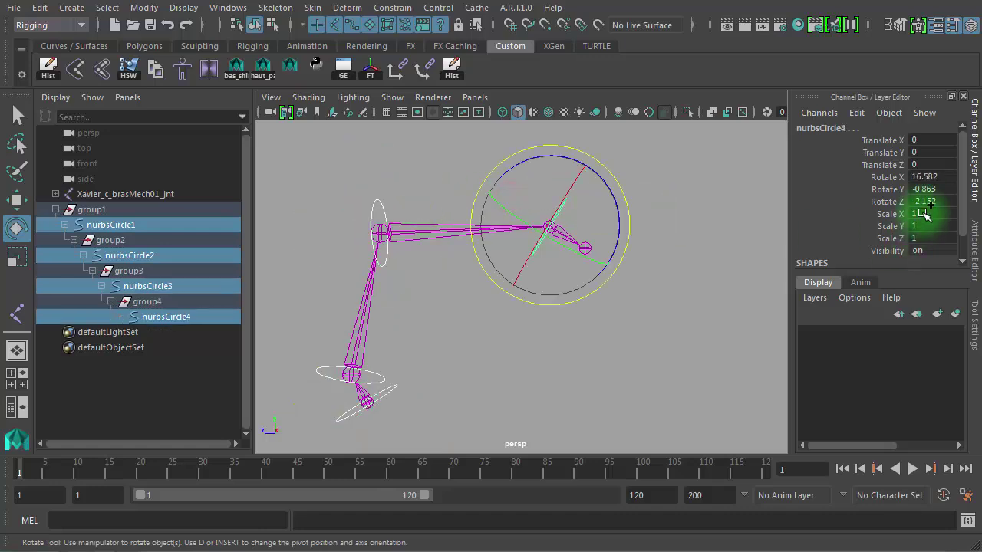
left_click_drag(930, 203, 932, 179)
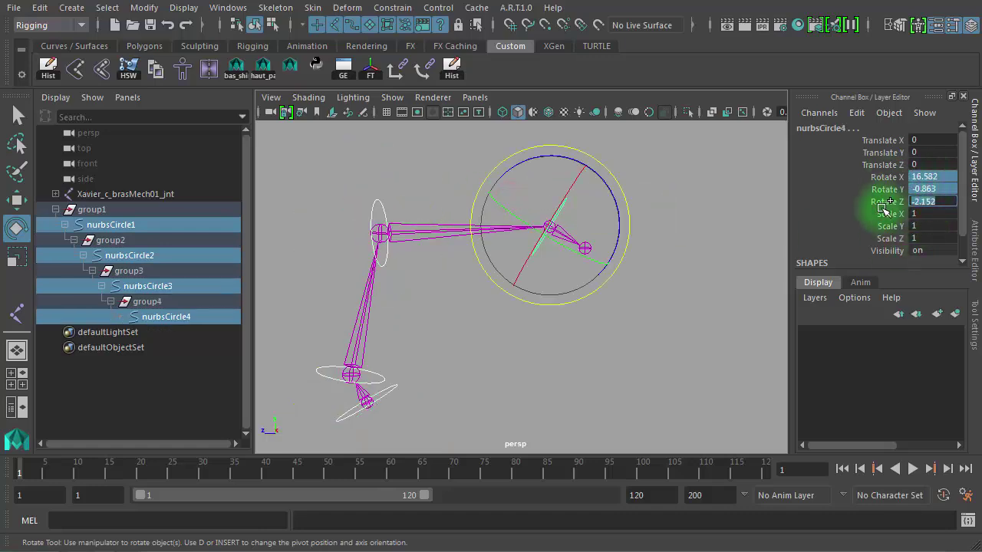
type("0")
key("Return")
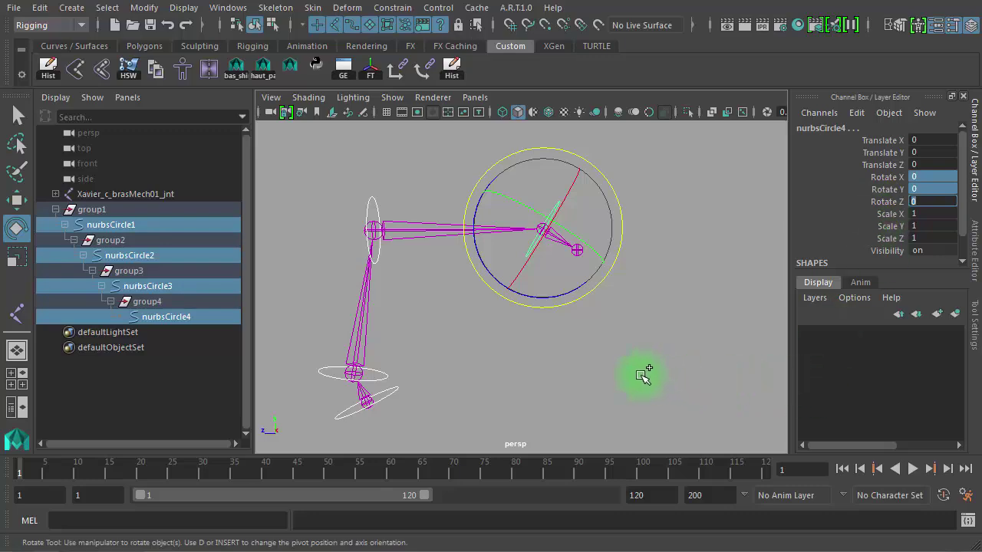